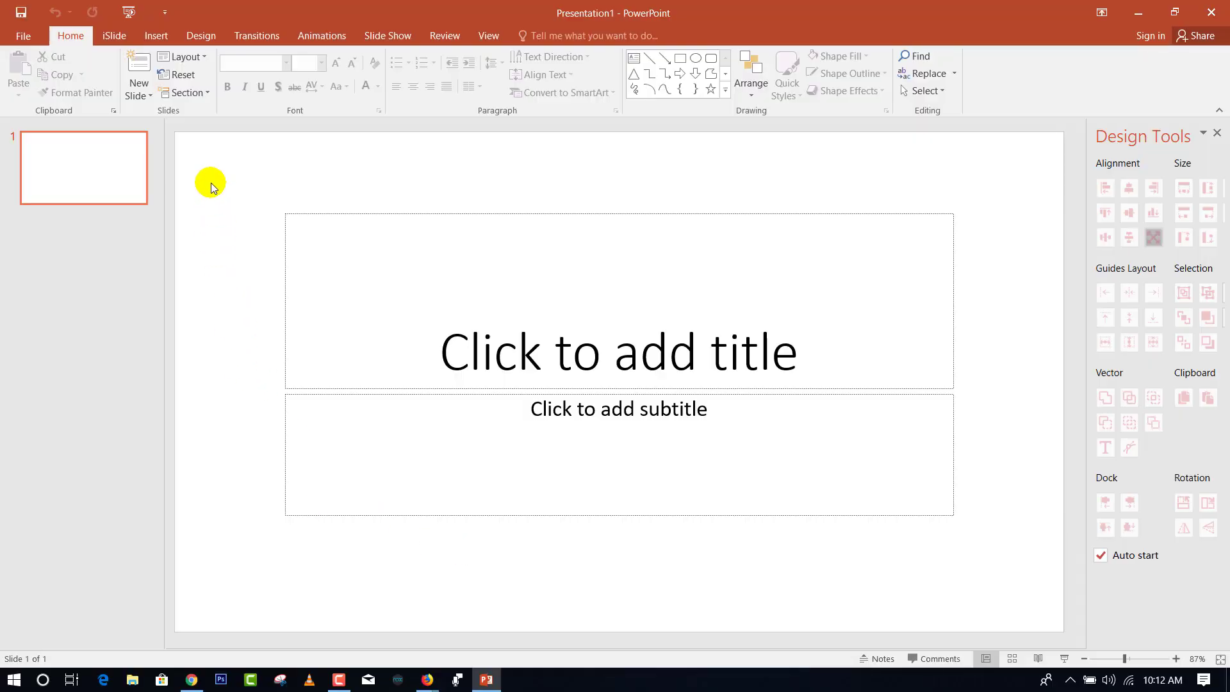
Download the dark orange-and-grey iSlide theme in 16:9 from the Theme Library to create an 8-slide deck
left_click(113, 36)
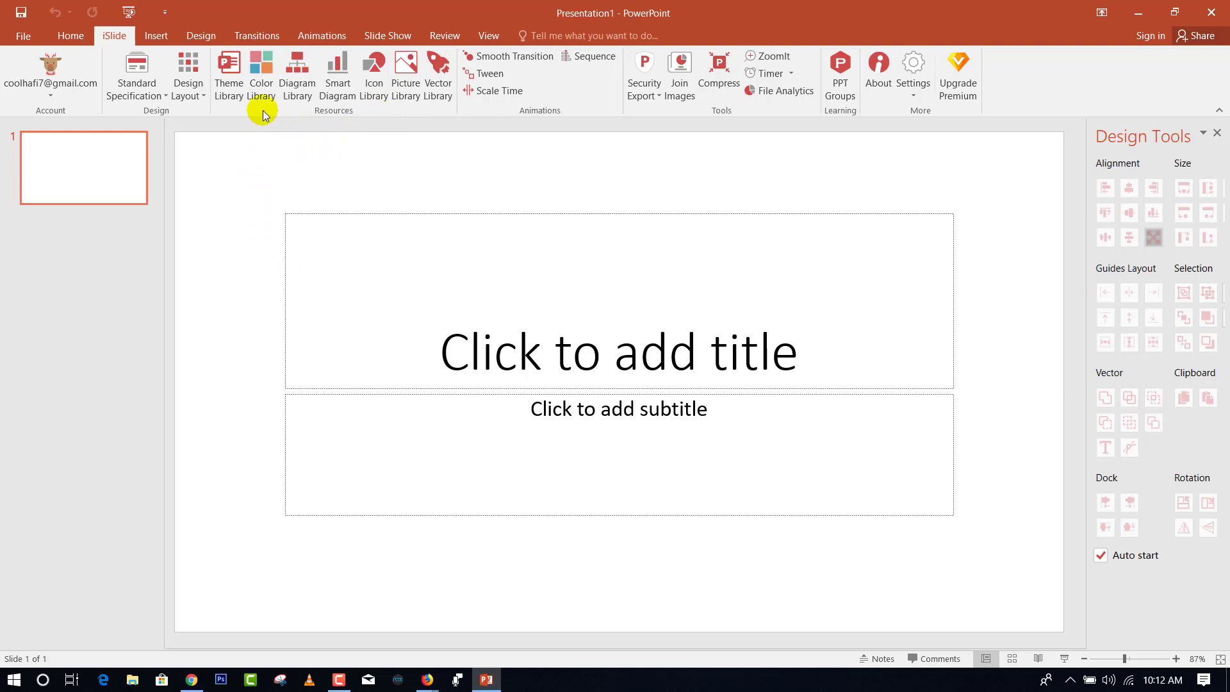
left_click(228, 74)
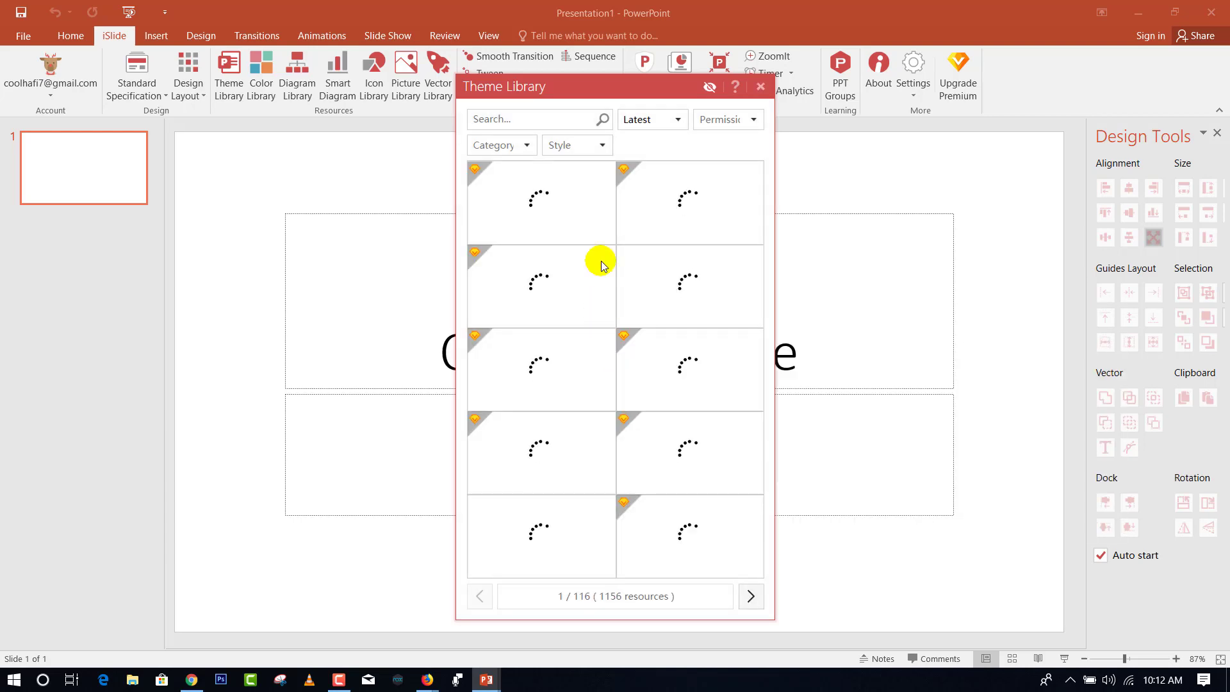
mouse_move(624, 271)
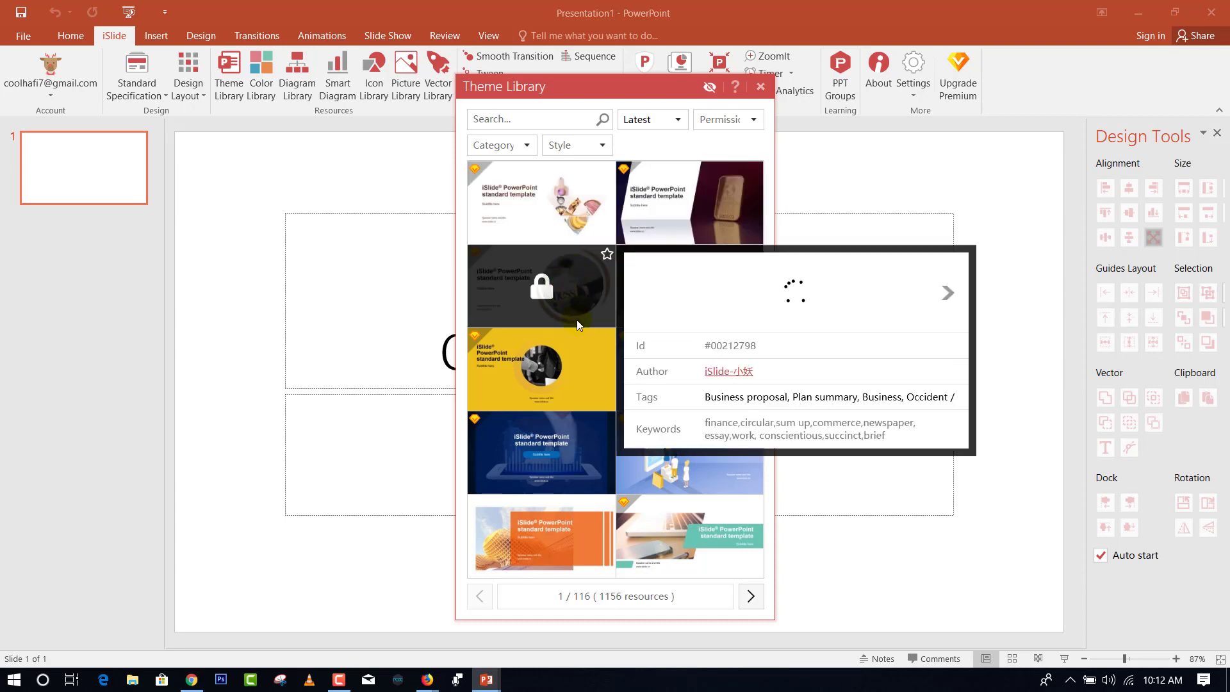
mouse_move(556, 362)
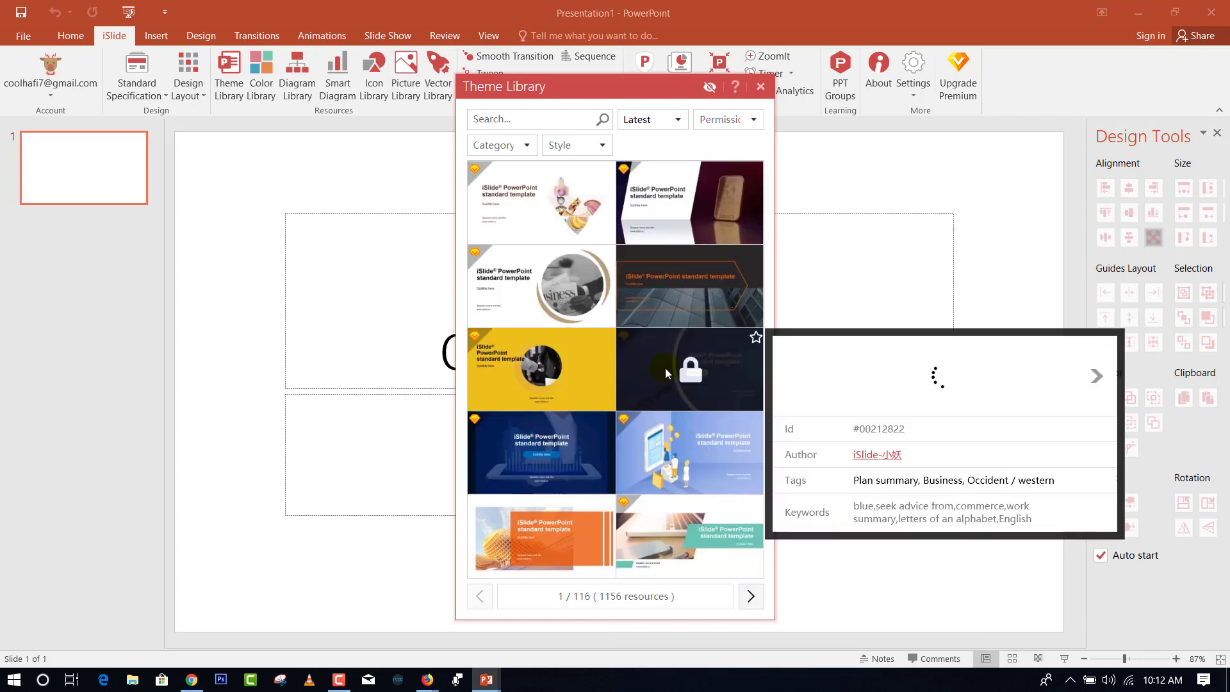
mouse_move(718, 286)
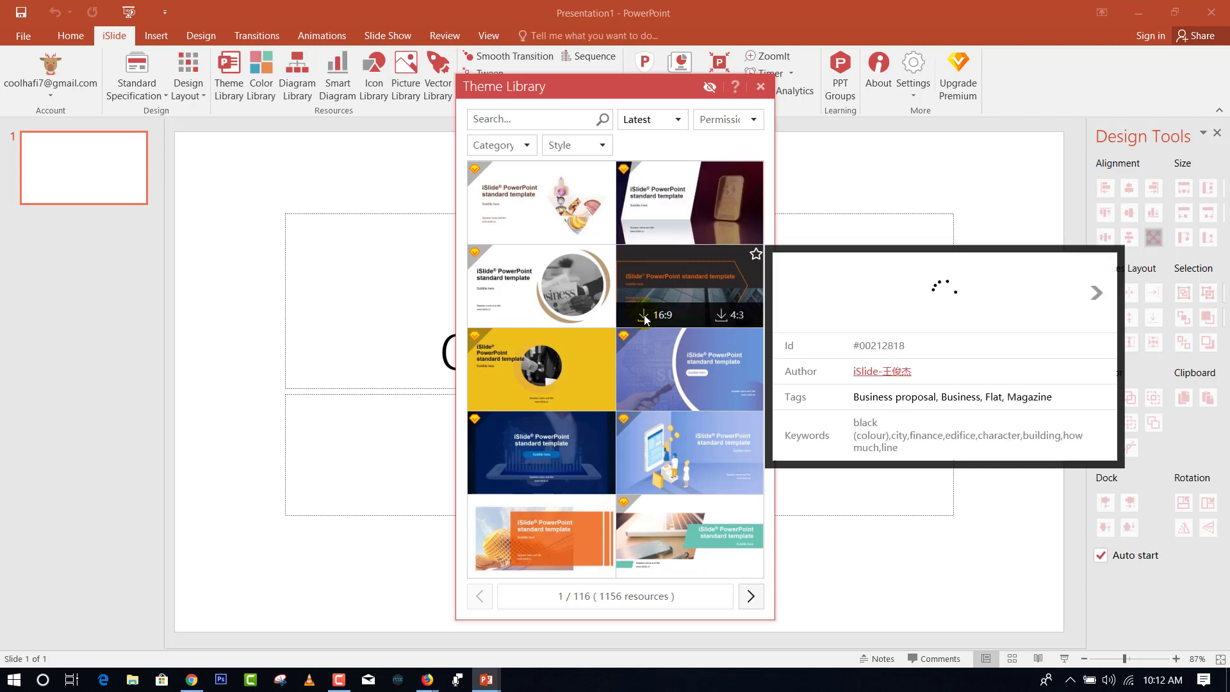
left_click(643, 316)
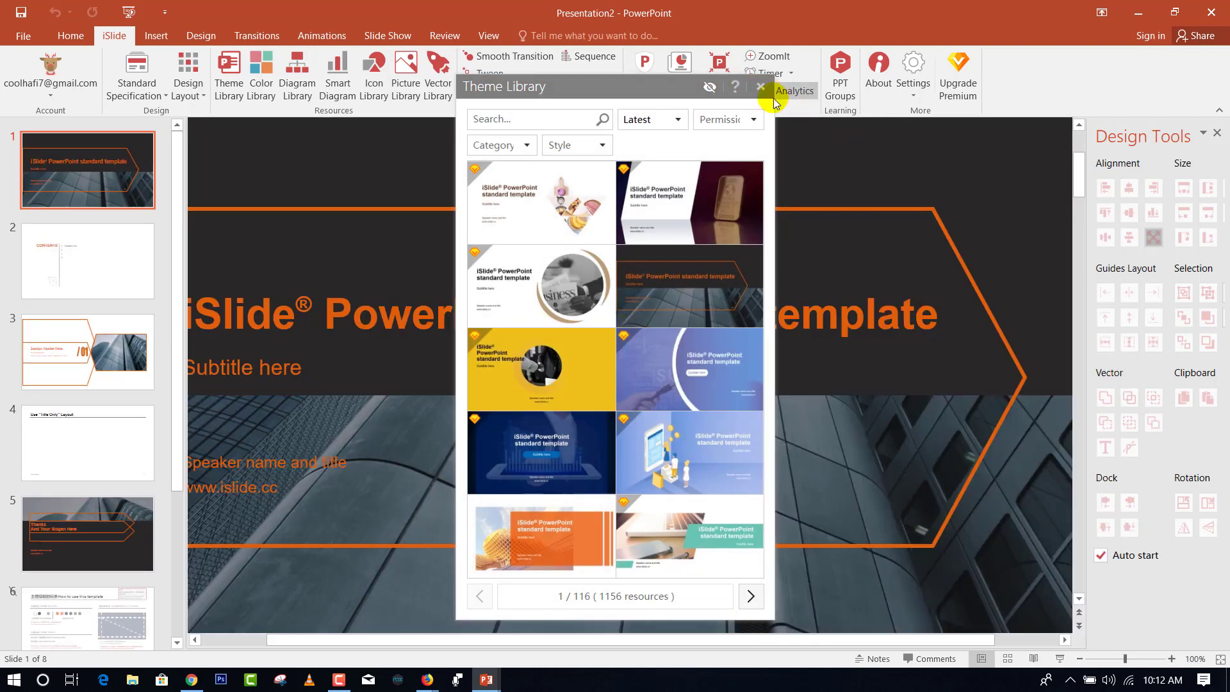
left_click(760, 87)
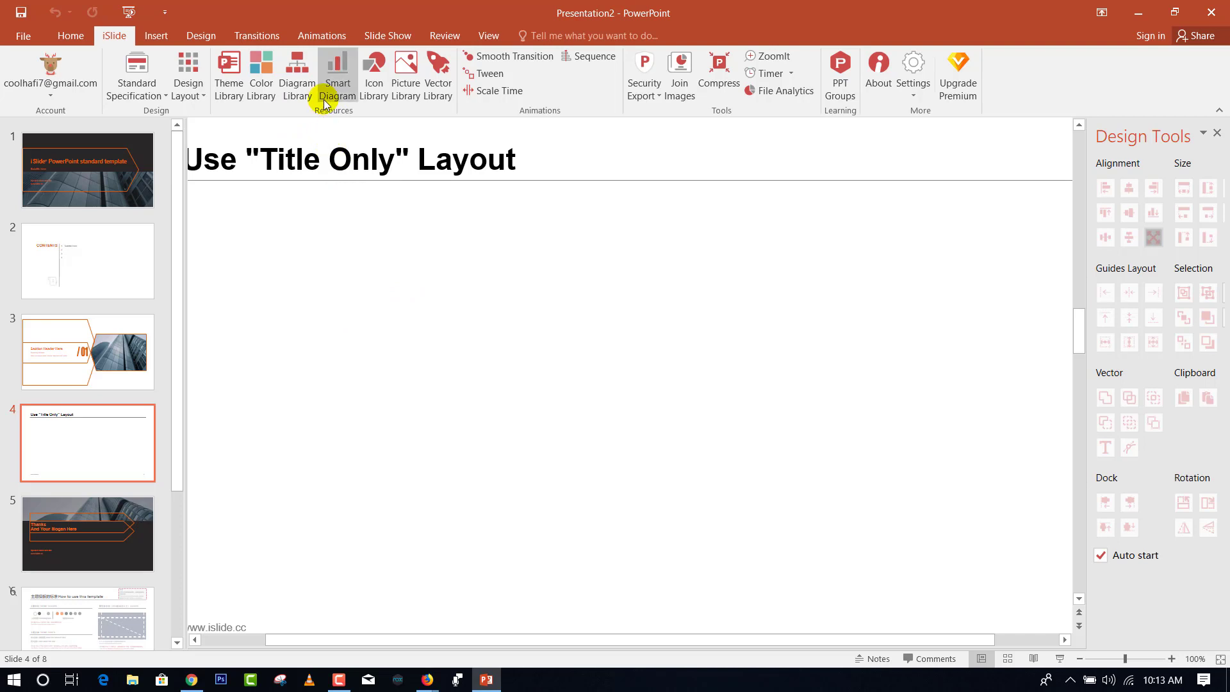
Insert the music-player percentage diagram from the Smart Diagram Library as a new slide 5
left_click(340, 84)
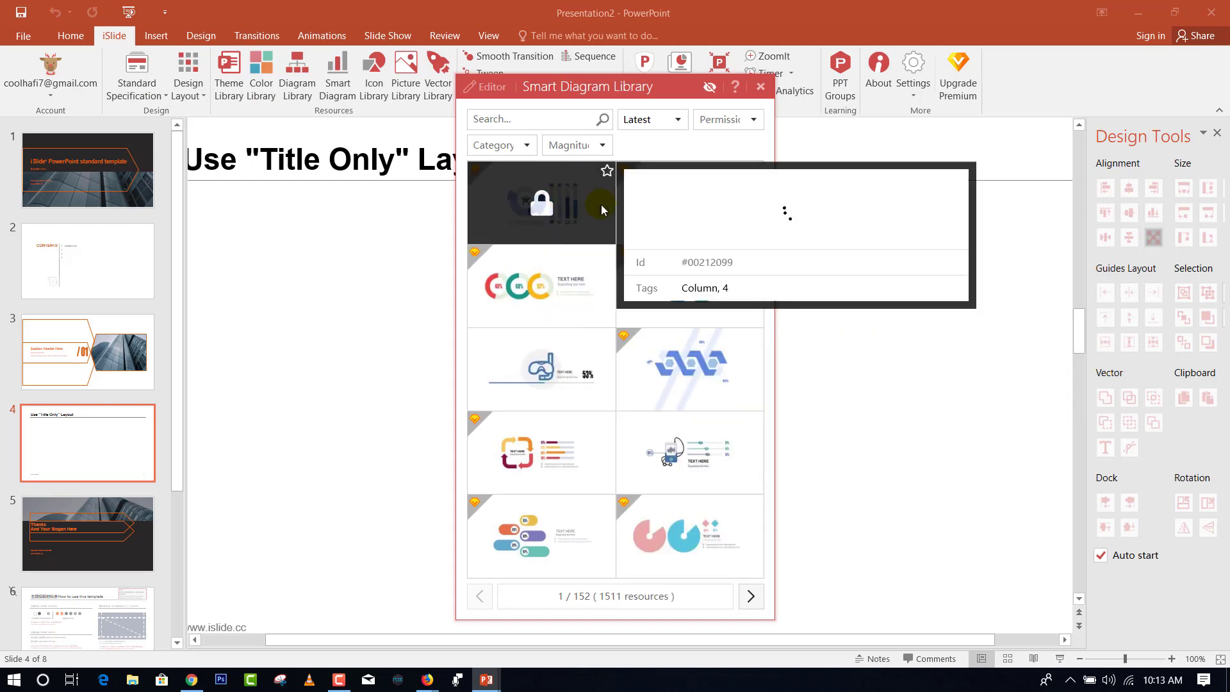
left_click(690, 453)
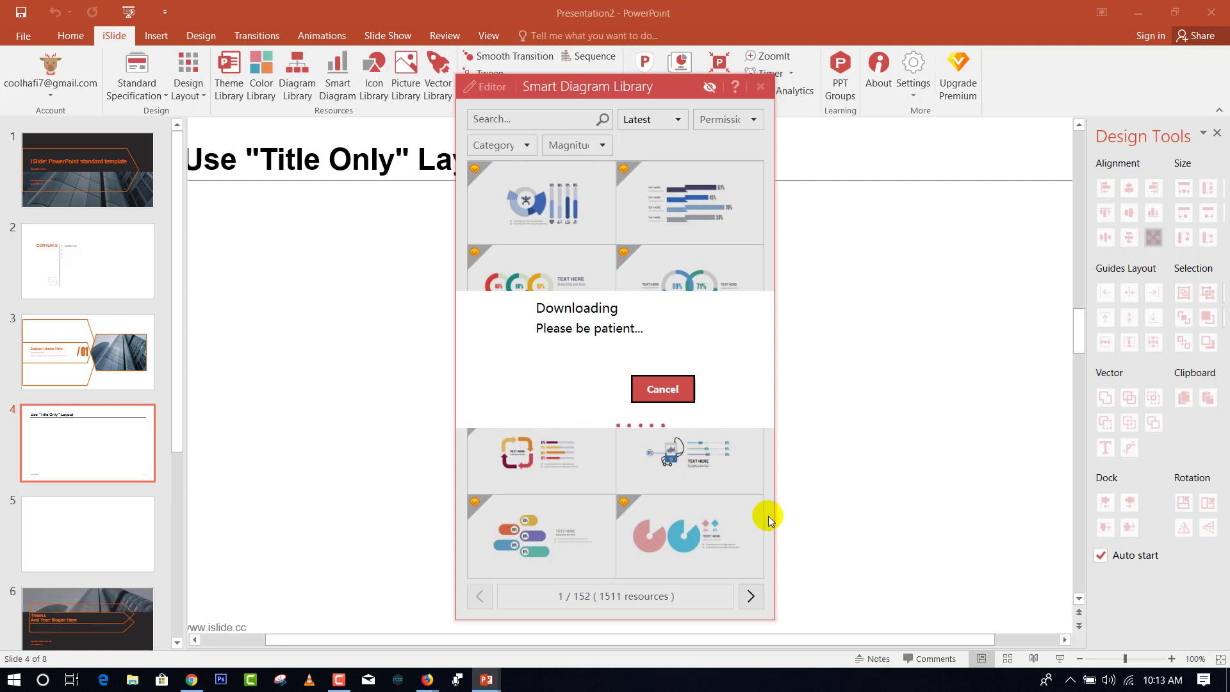
Close the Smart Diagram Library and right-click the whole music-player diagram group for its actions
mouse_move(751, 202)
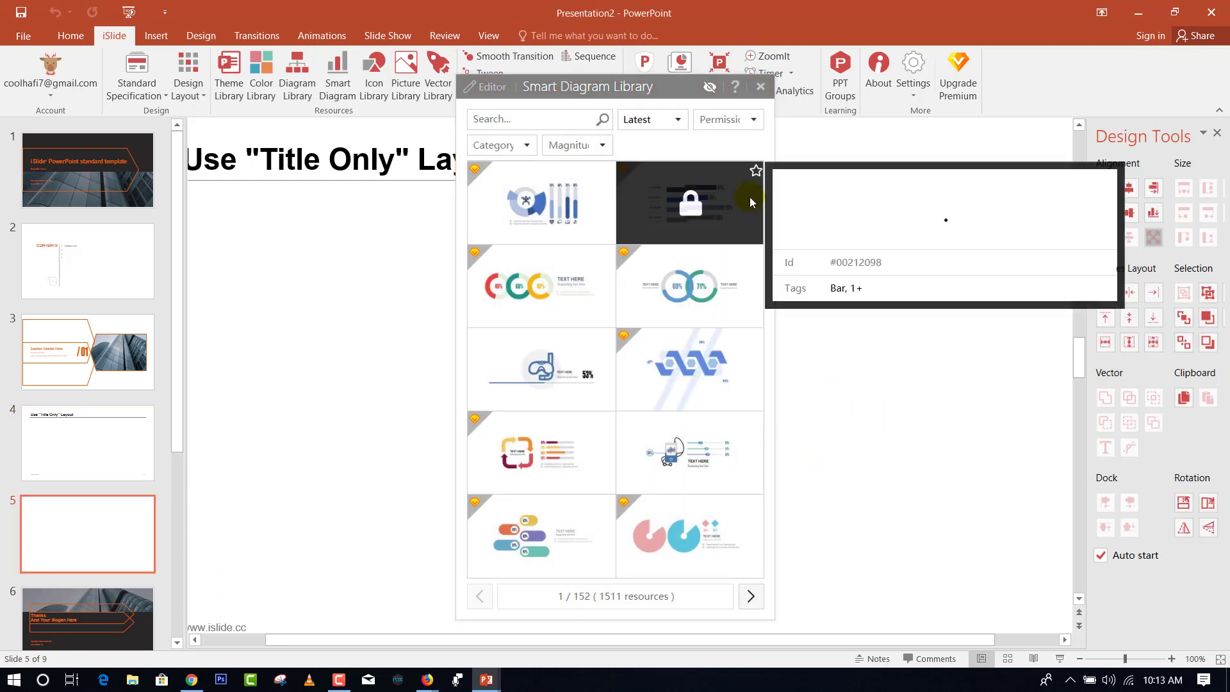
left_click(760, 86)
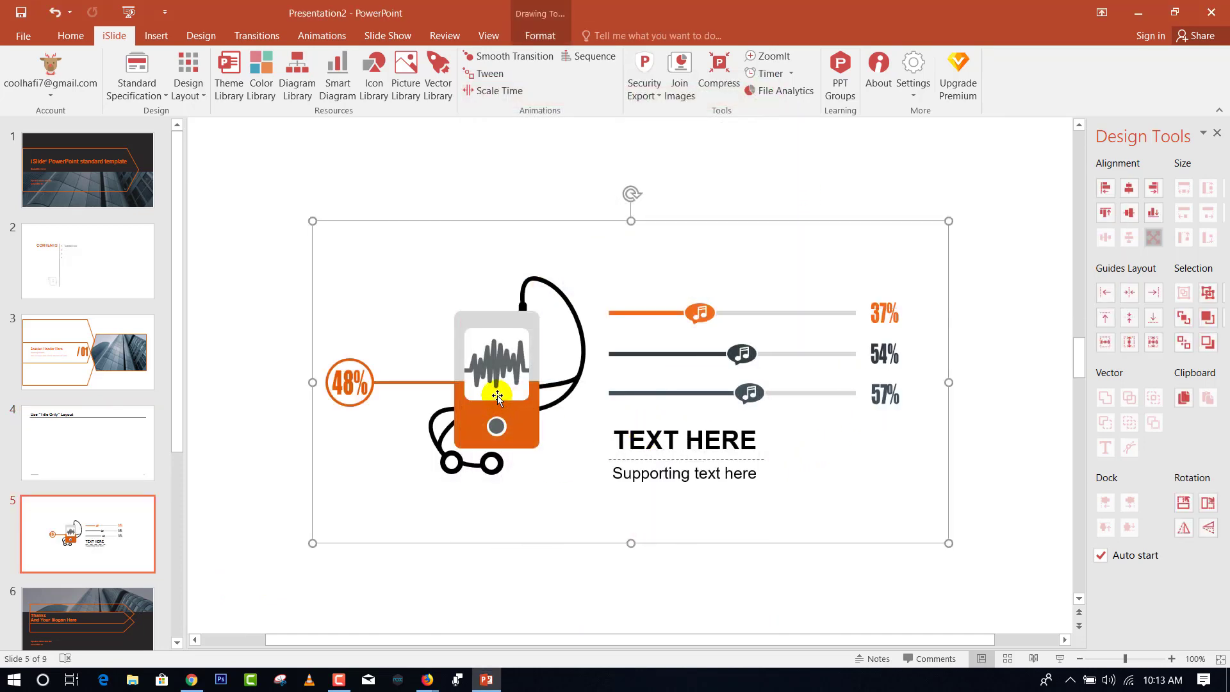
left_click(360, 377)
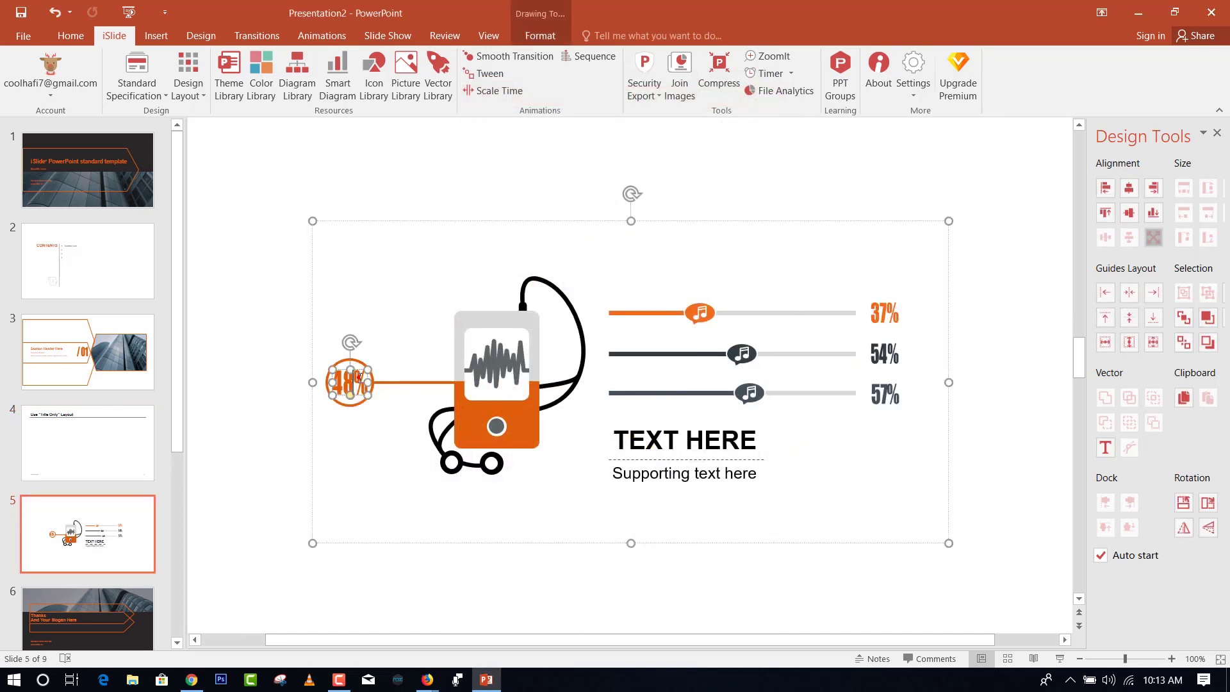
left_click(368, 424)
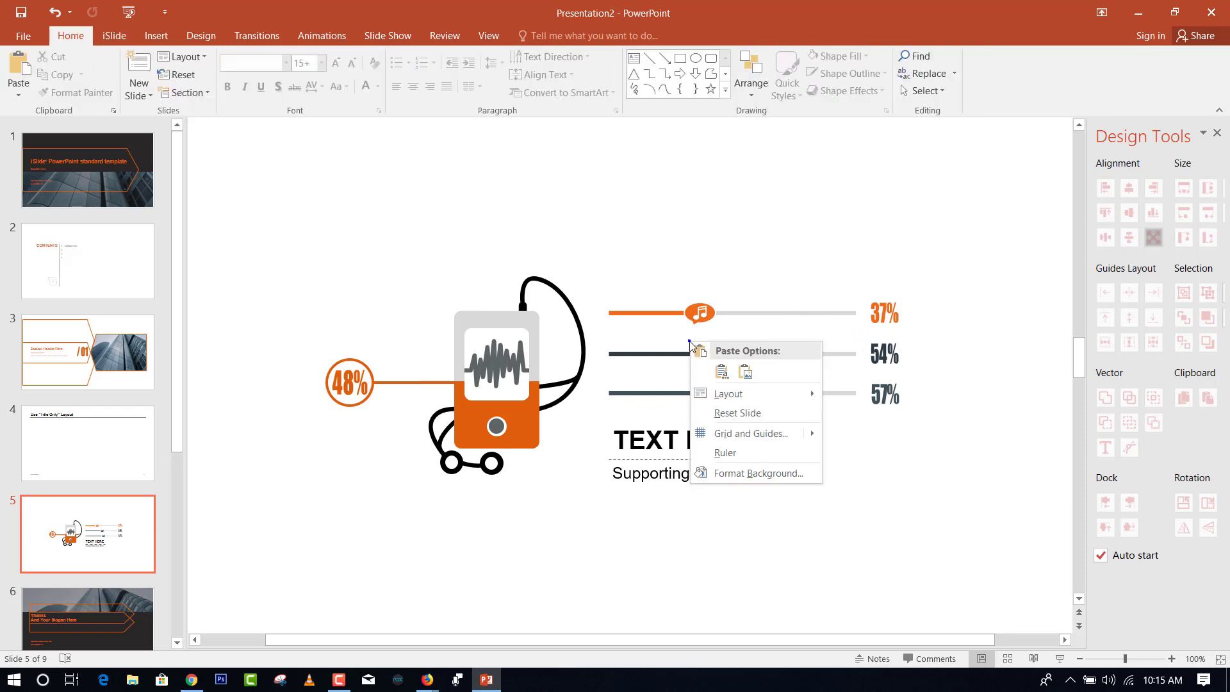
left_click(554, 343)
left_click(554, 345)
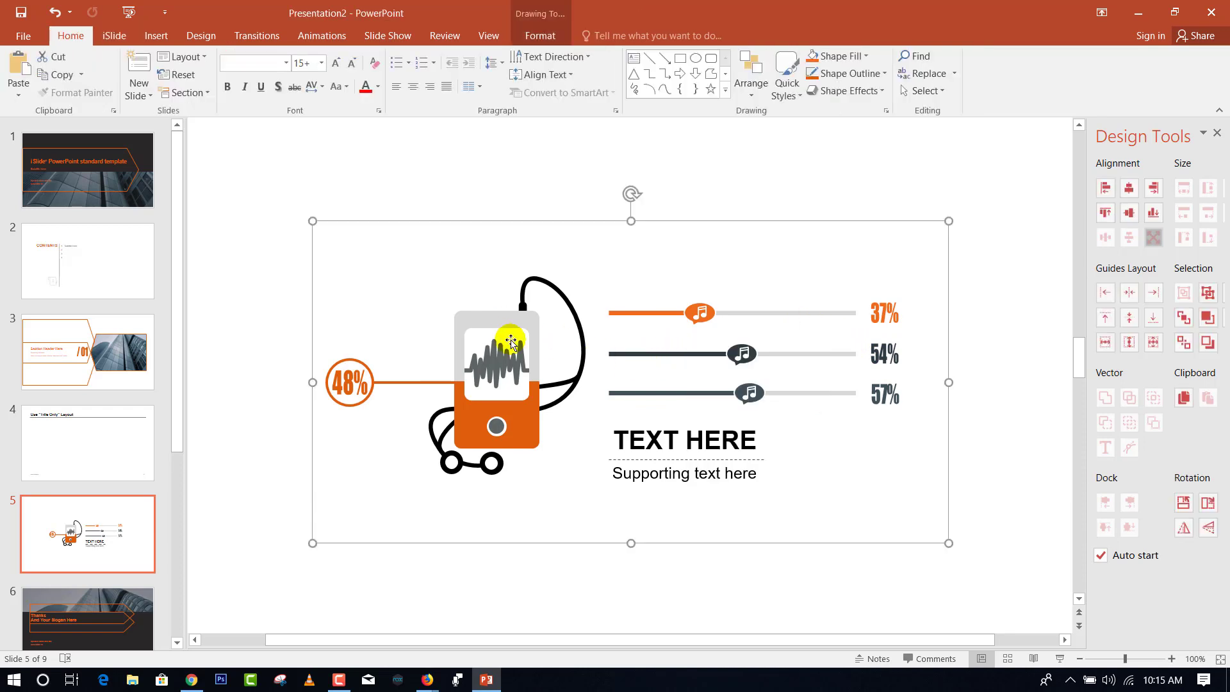
right_click(521, 346)
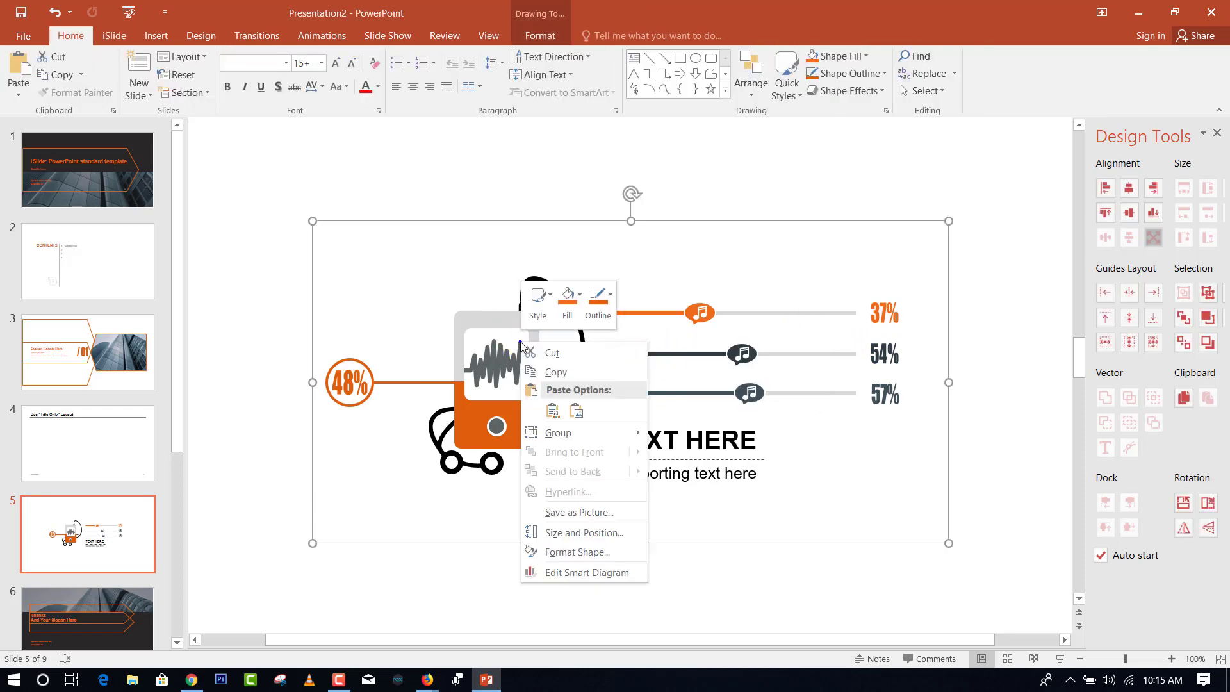
Open the Smart Diagram editor and set the Series 1 value to about 68%
left_click(570, 574)
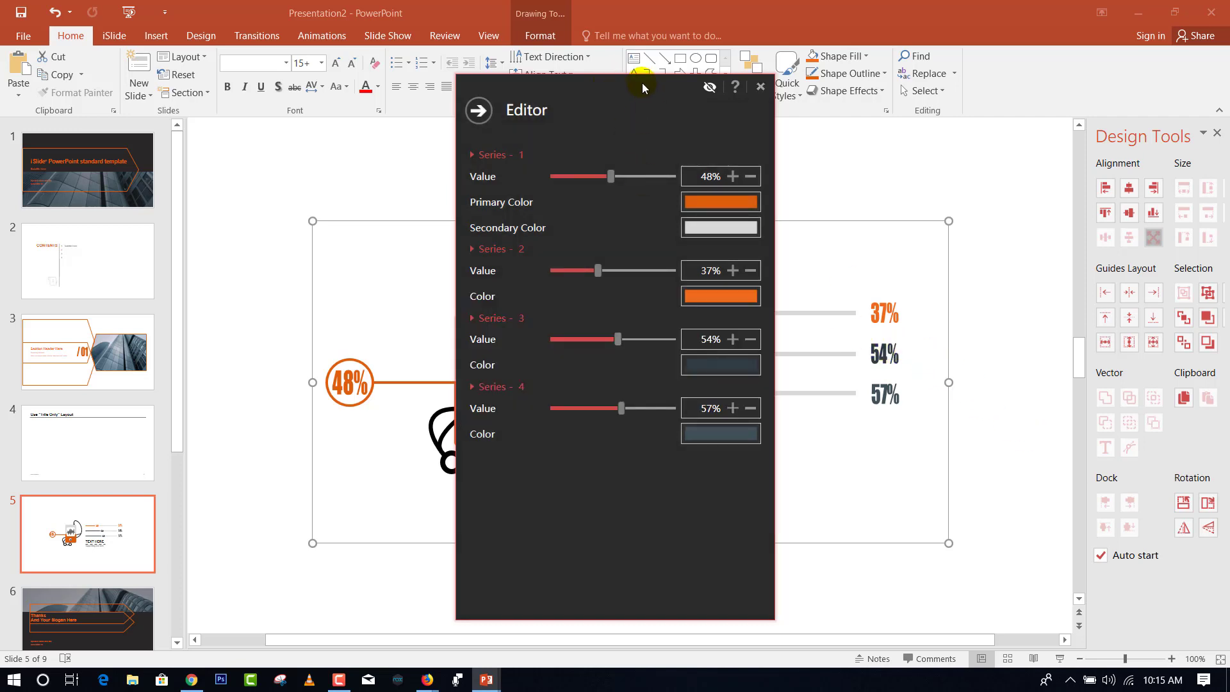
left_click_drag(642, 83, 291, 97)
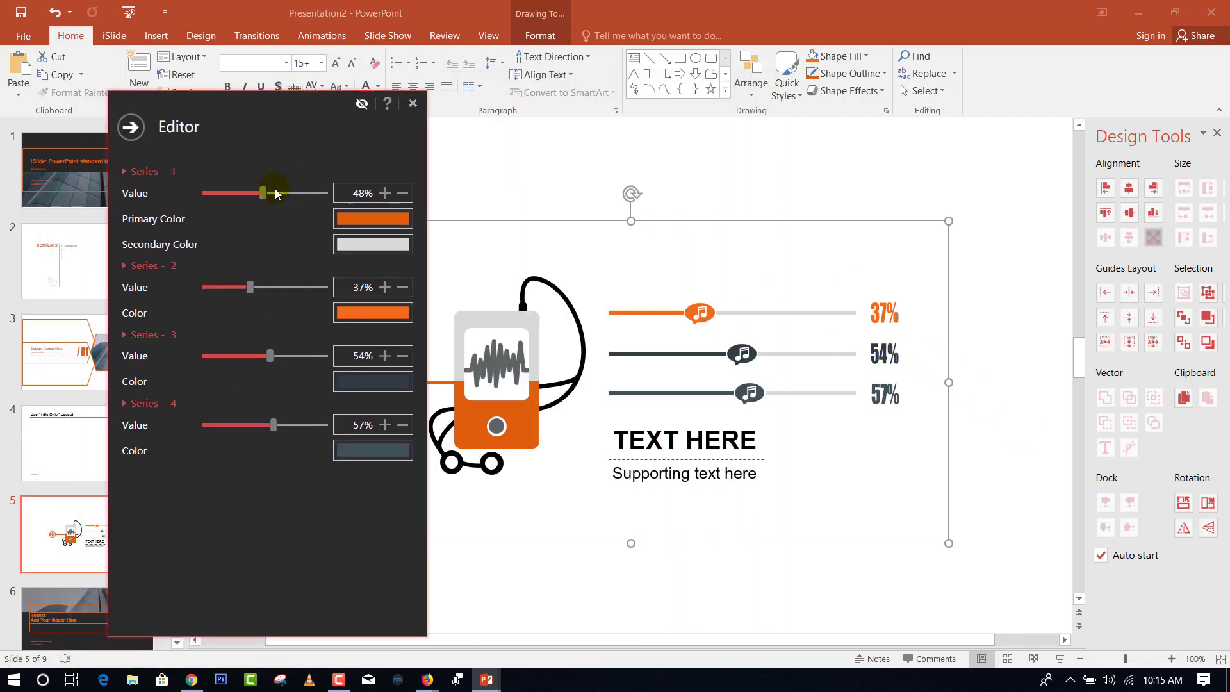
left_click_drag(266, 194, 247, 196)
left_click_drag(261, 110, 826, 109)
left_click_drag(807, 194, 788, 196)
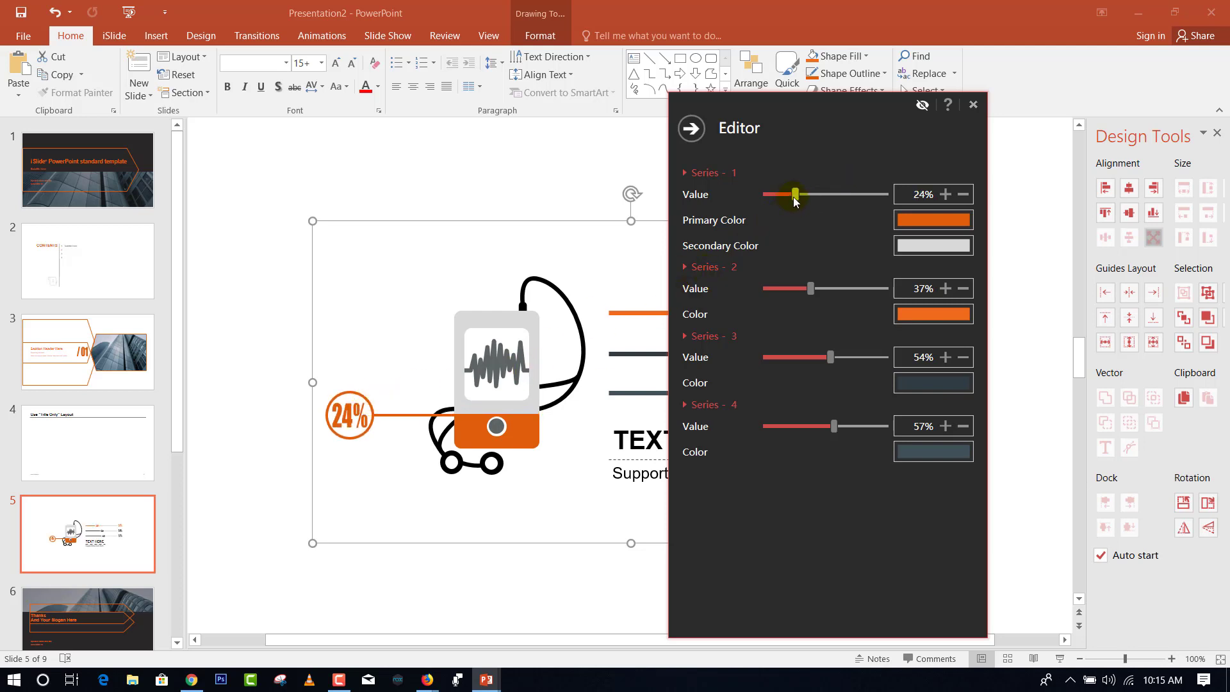
left_click_drag(795, 198, 847, 201)
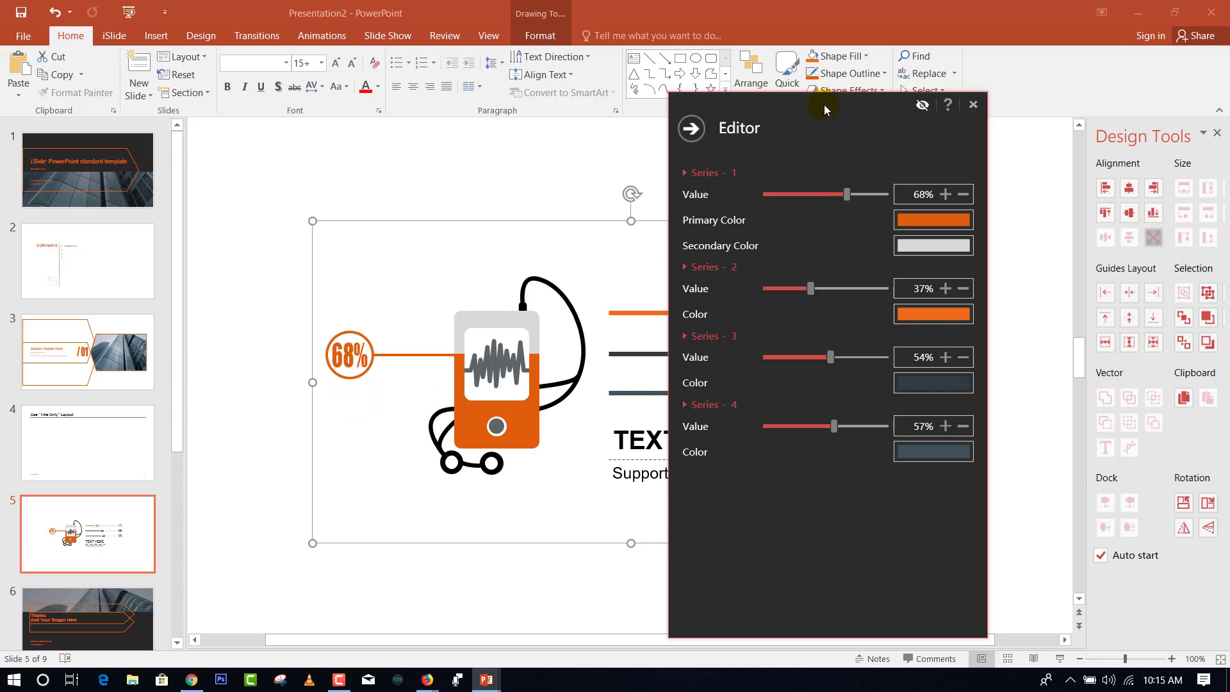
left_click_drag(840, 128, 405, 145)
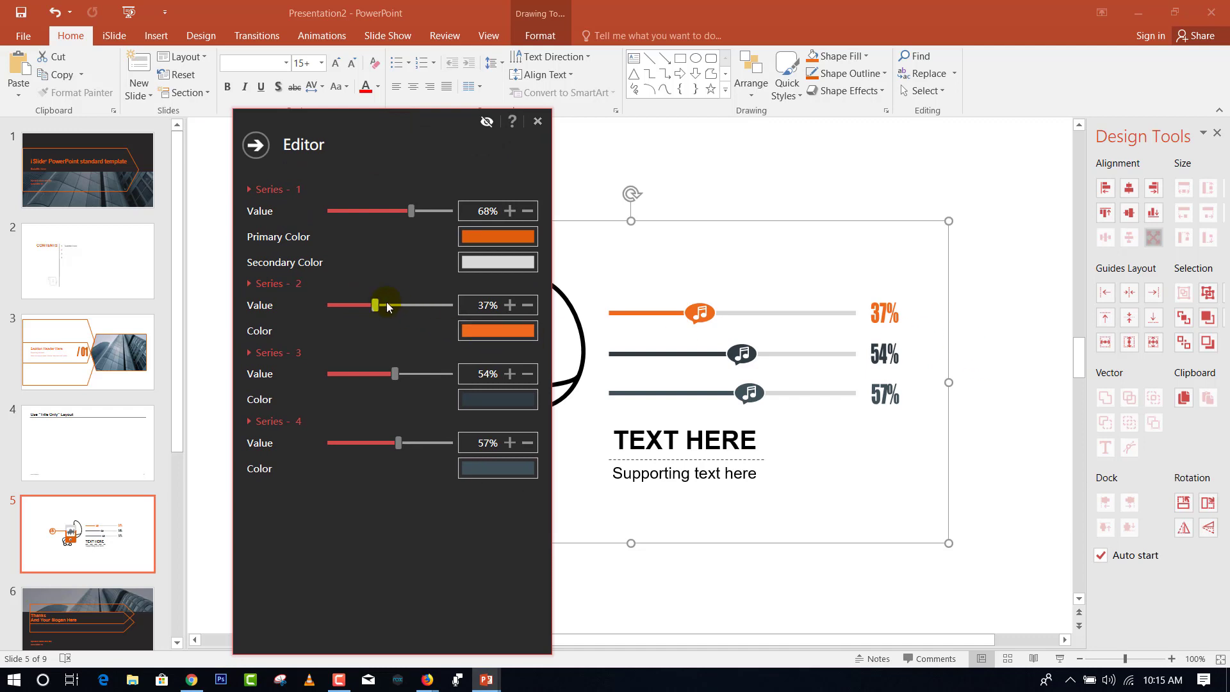
Set Series 2 to 44% in light blue and Series 3 to 35% in dark red
left_click_drag(386, 306, 411, 309)
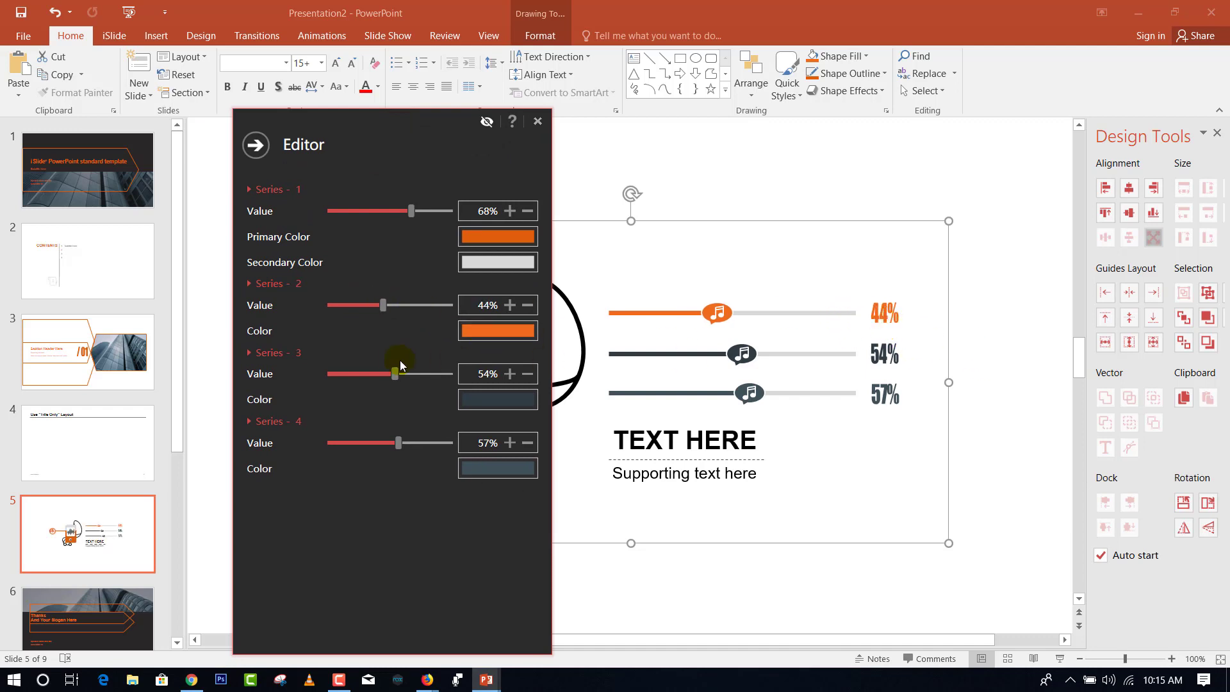
left_click(523, 332)
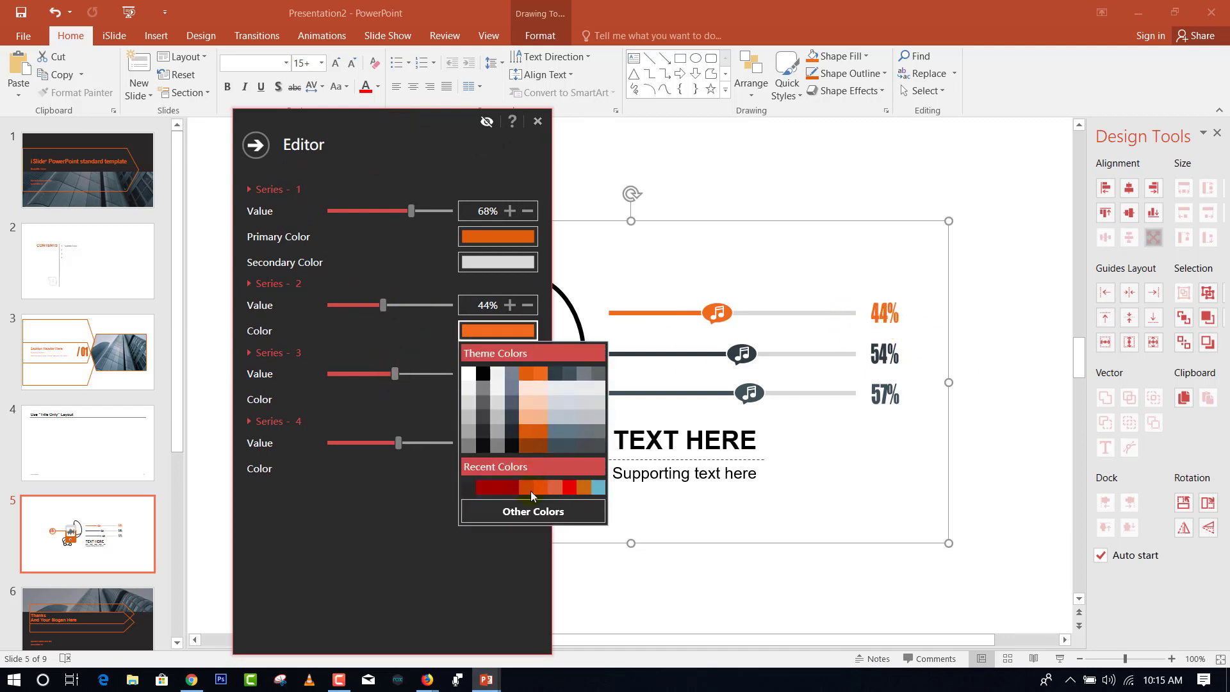
left_click(597, 489)
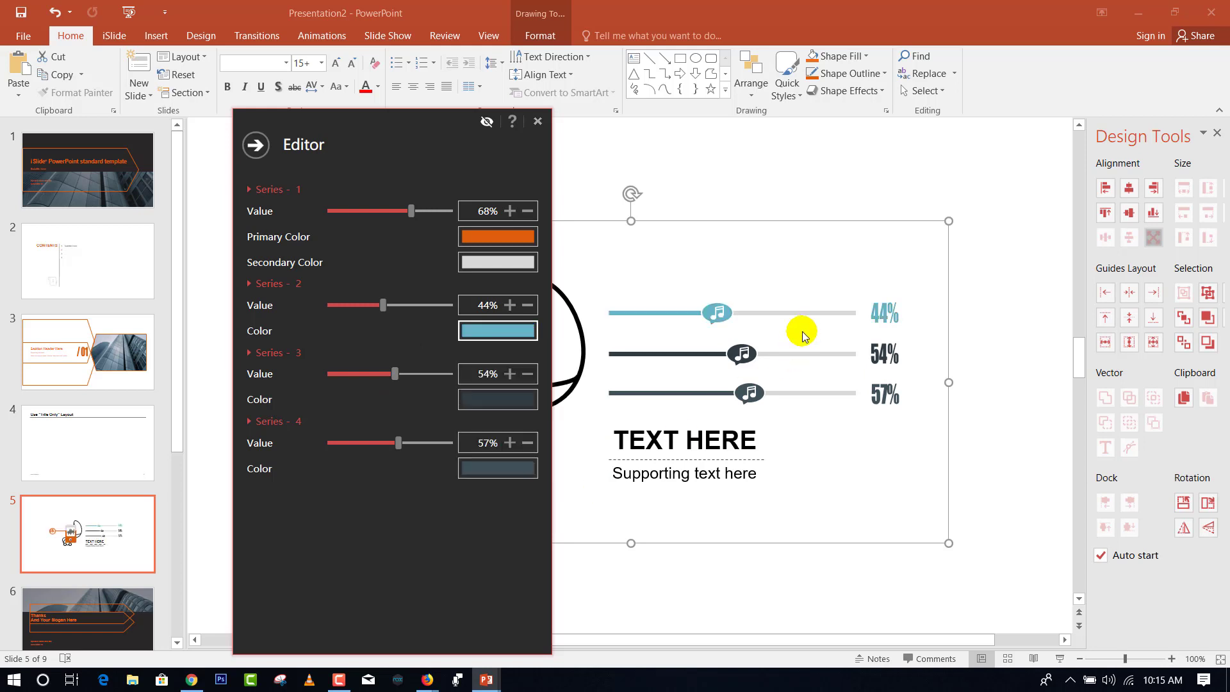
left_click(496, 398)
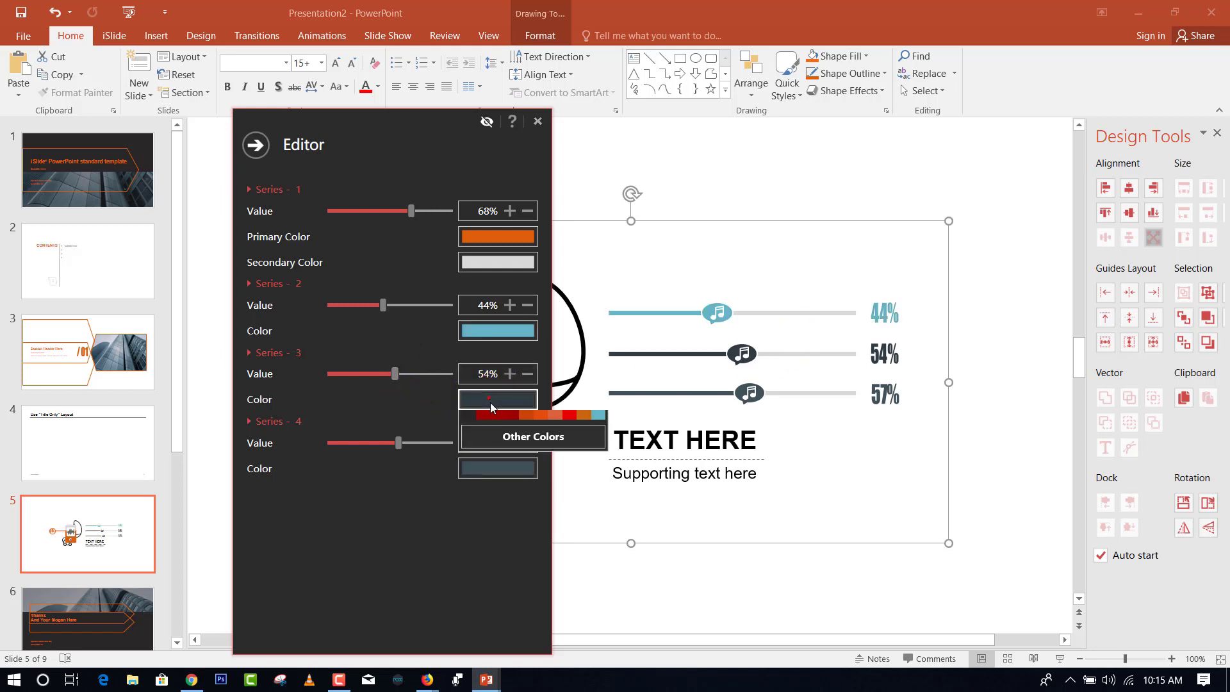
left_click(516, 557)
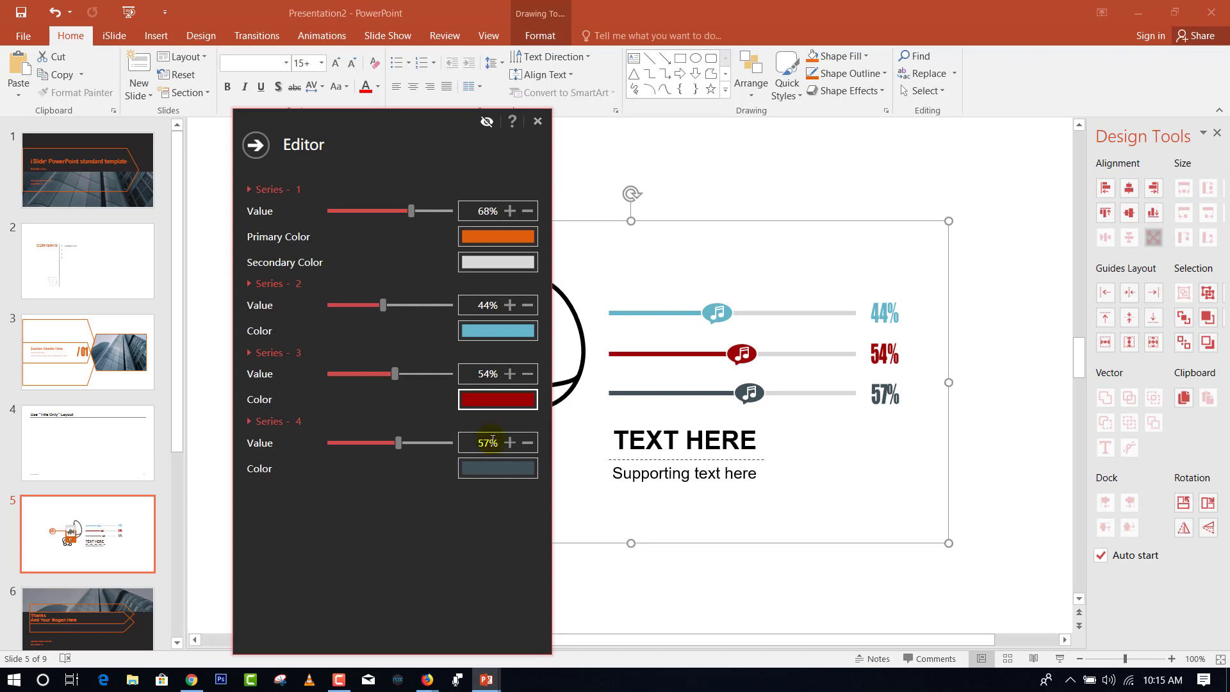
left_click_drag(396, 375, 373, 376)
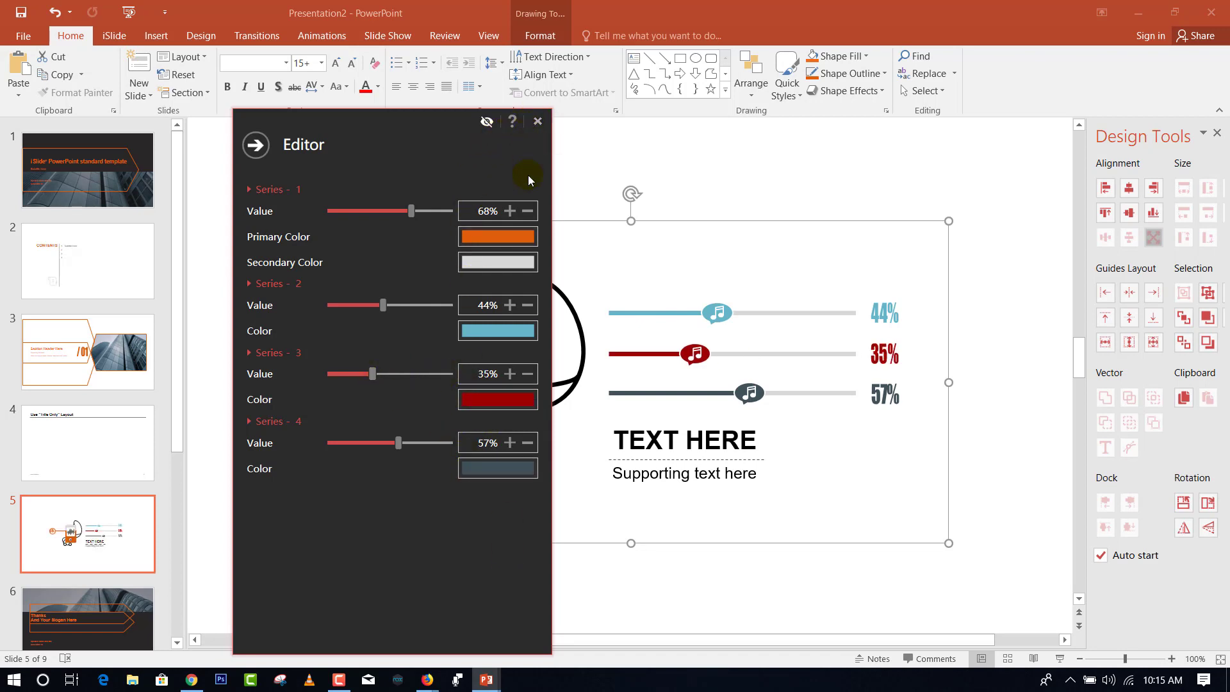
Replace the blue music-note icon on the top bar with the businessman icon from the Icon Library
left_click(537, 123)
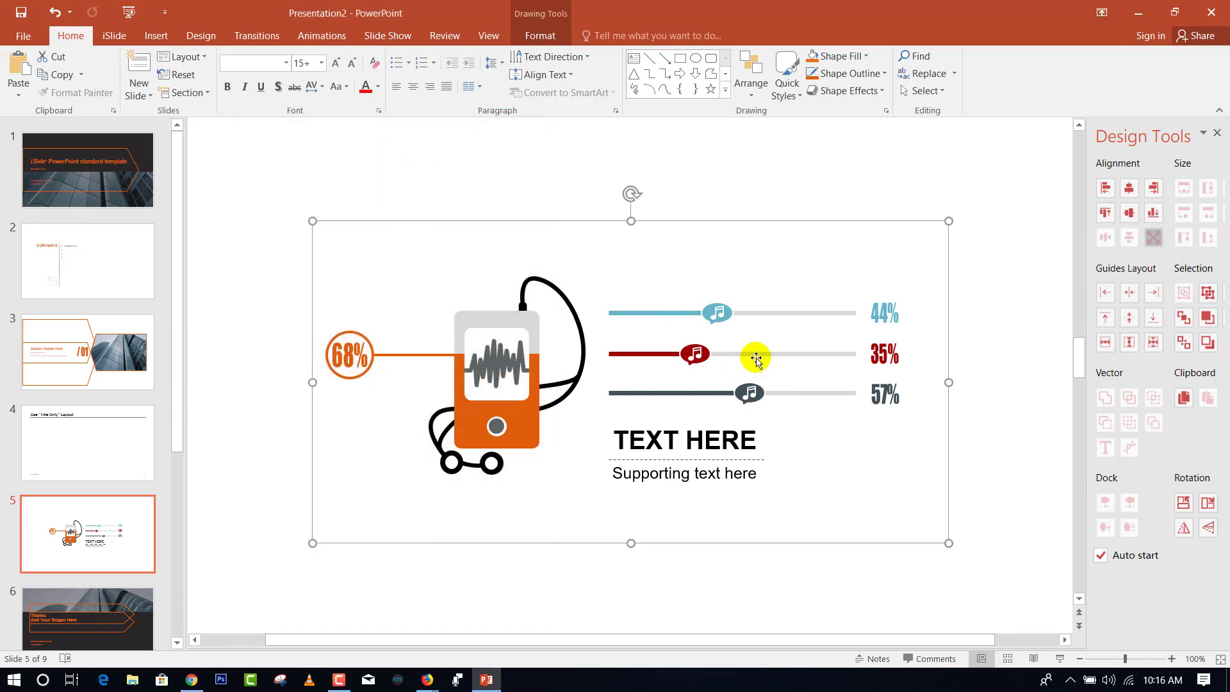
left_click(716, 314)
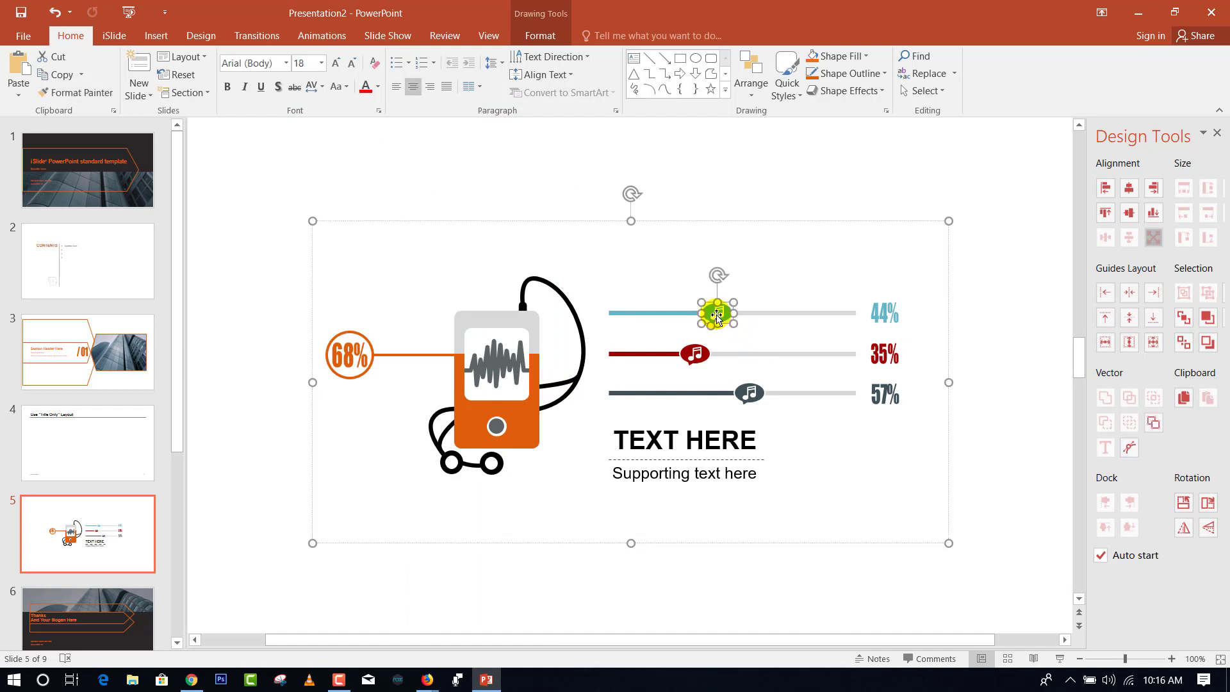
left_click(114, 35)
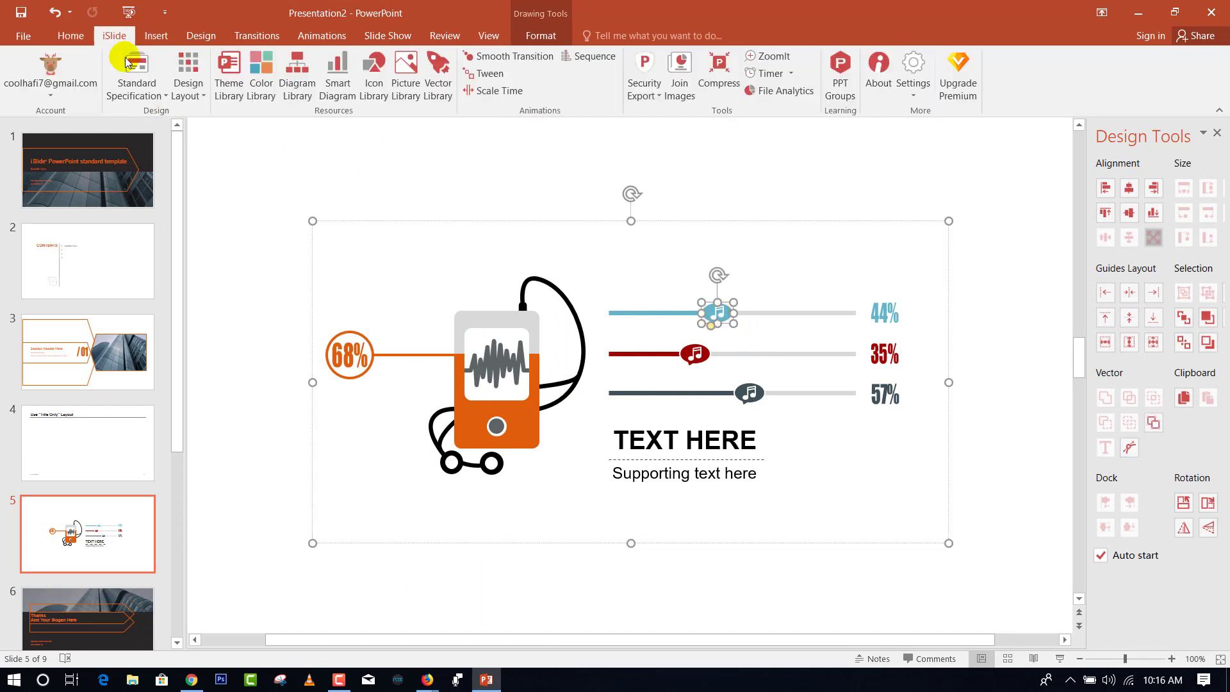
left_click(374, 76)
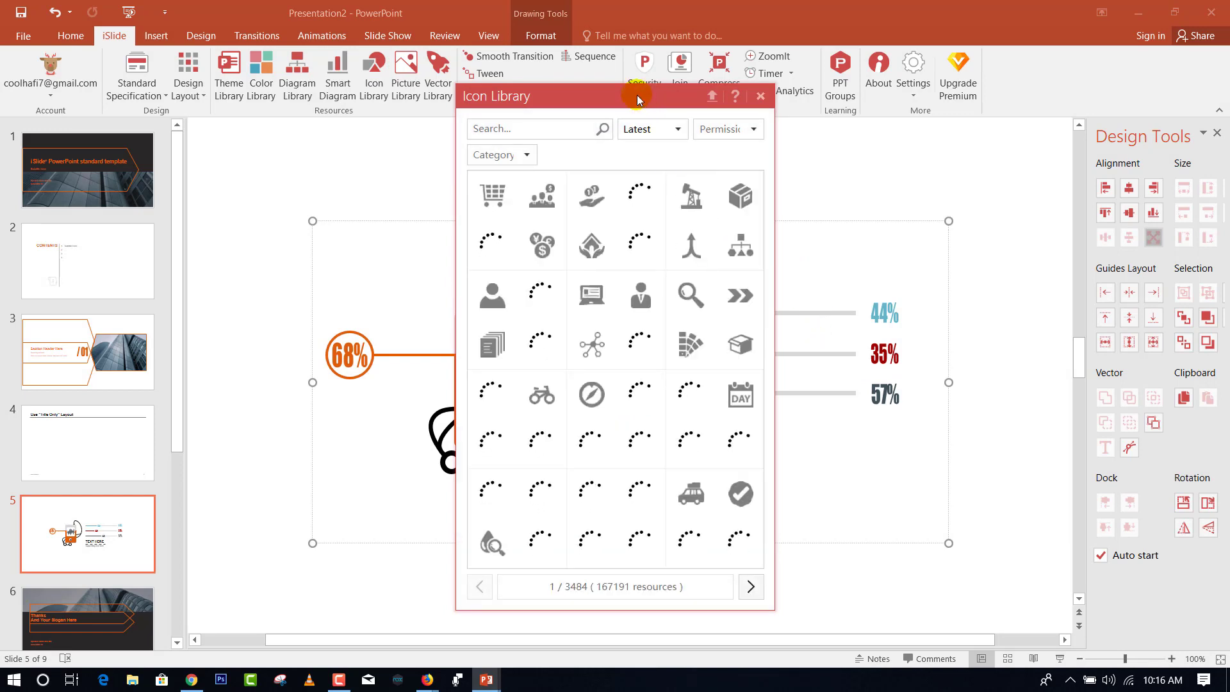
left_click_drag(628, 96, 373, 95)
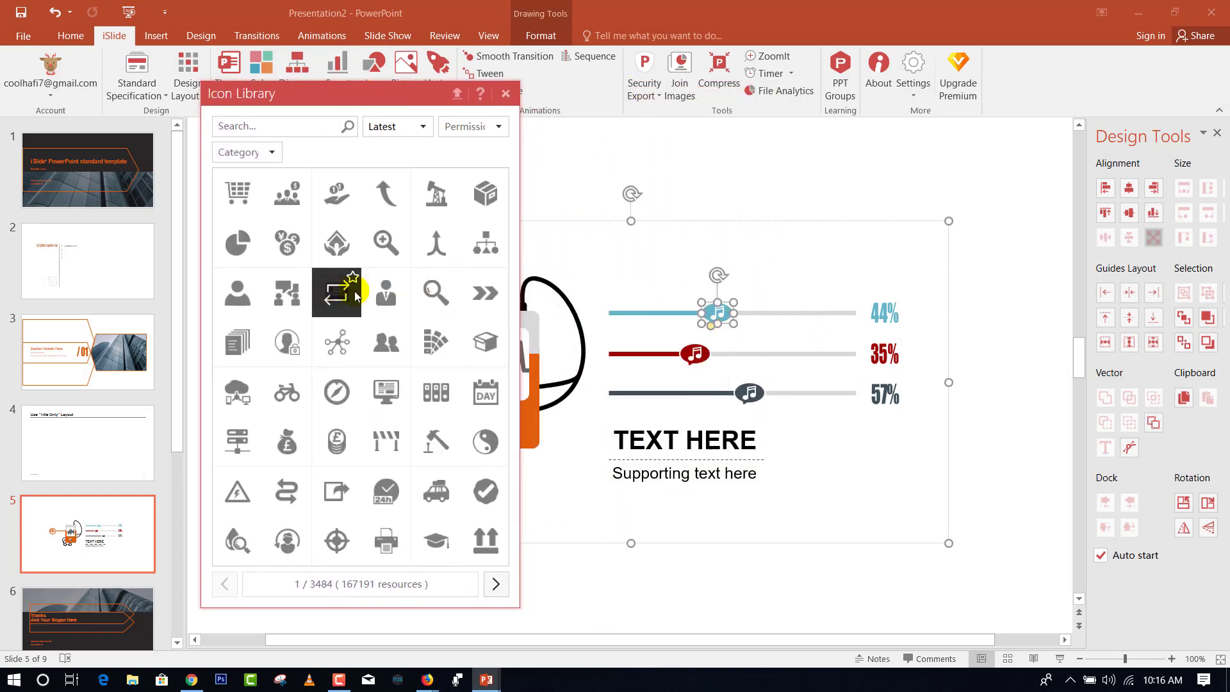
left_click(387, 292)
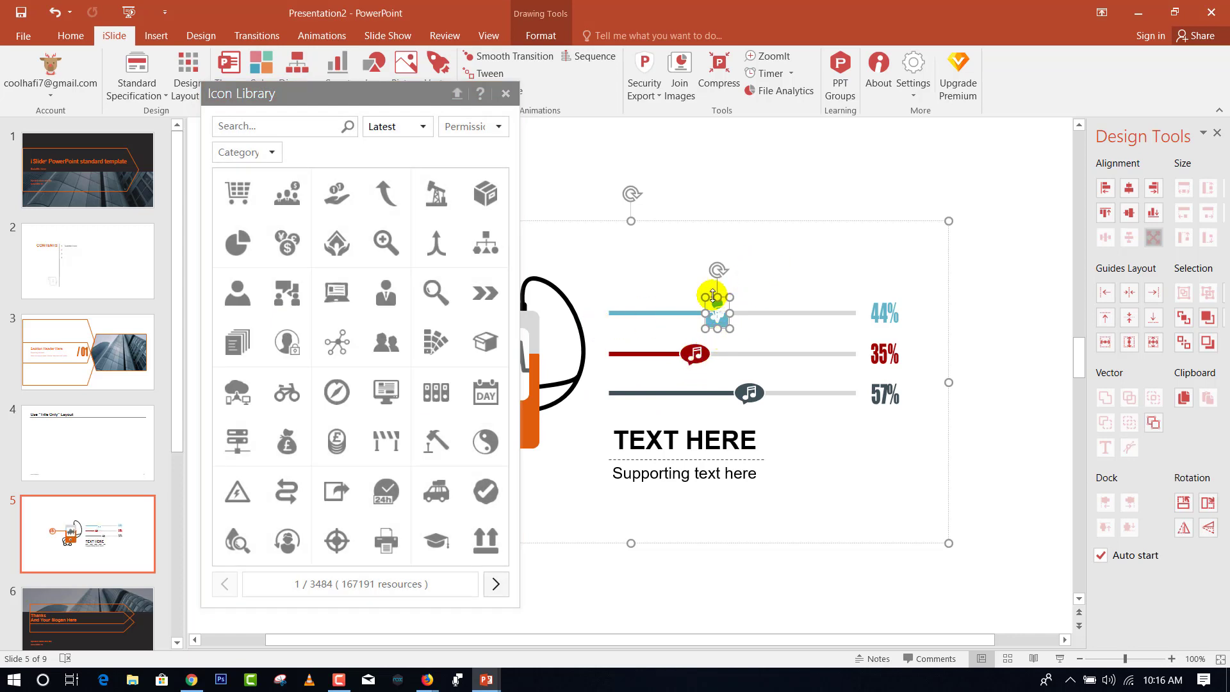
left_click(731, 266)
left_click(718, 320)
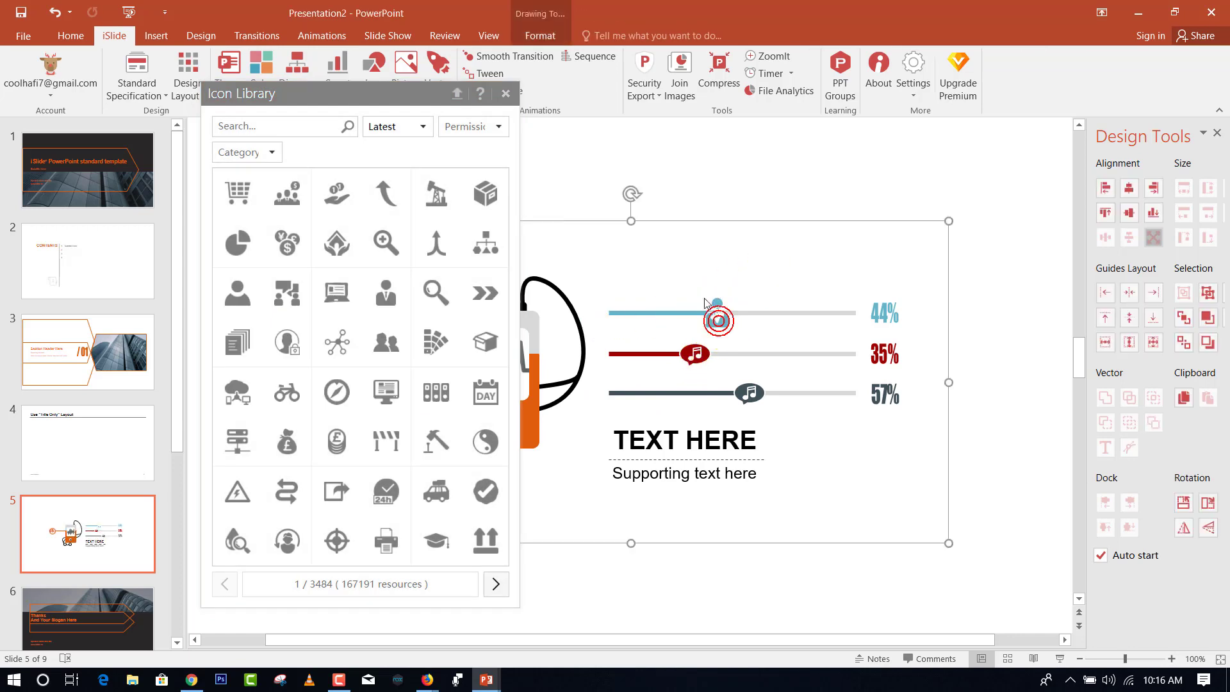
left_click(506, 94)
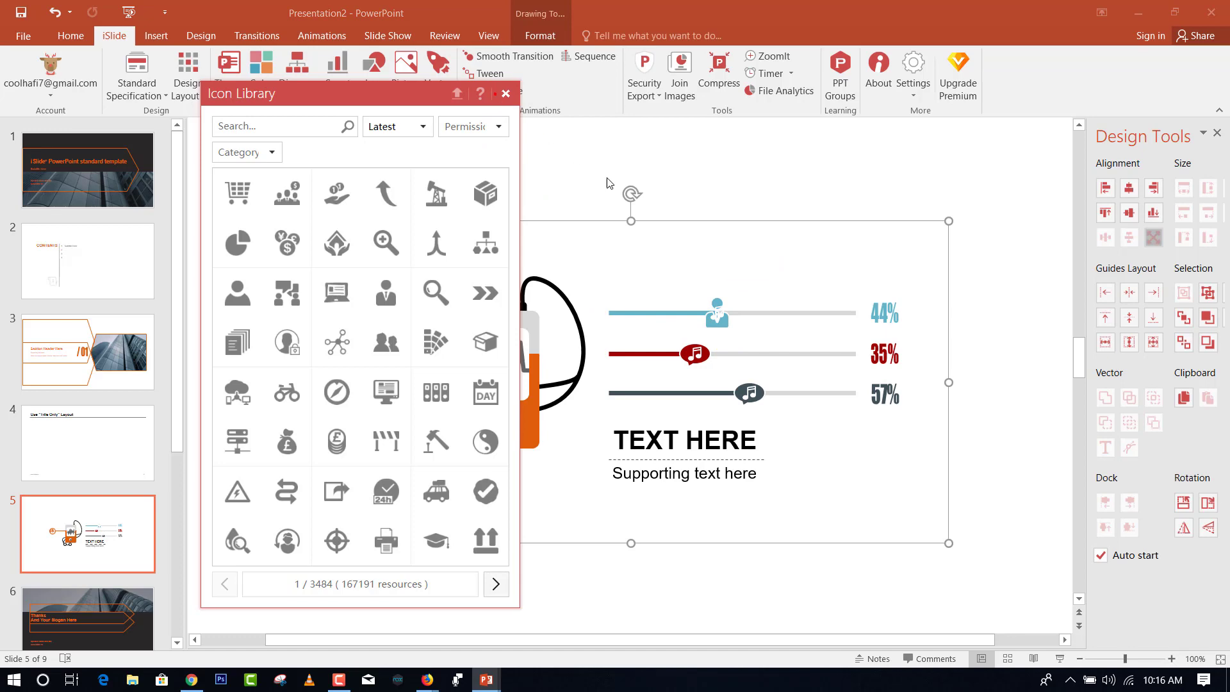
Nudge the businessman icon into place, then select the waveform picture and open the Picture Library
left_click(716, 300)
right_click(716, 300)
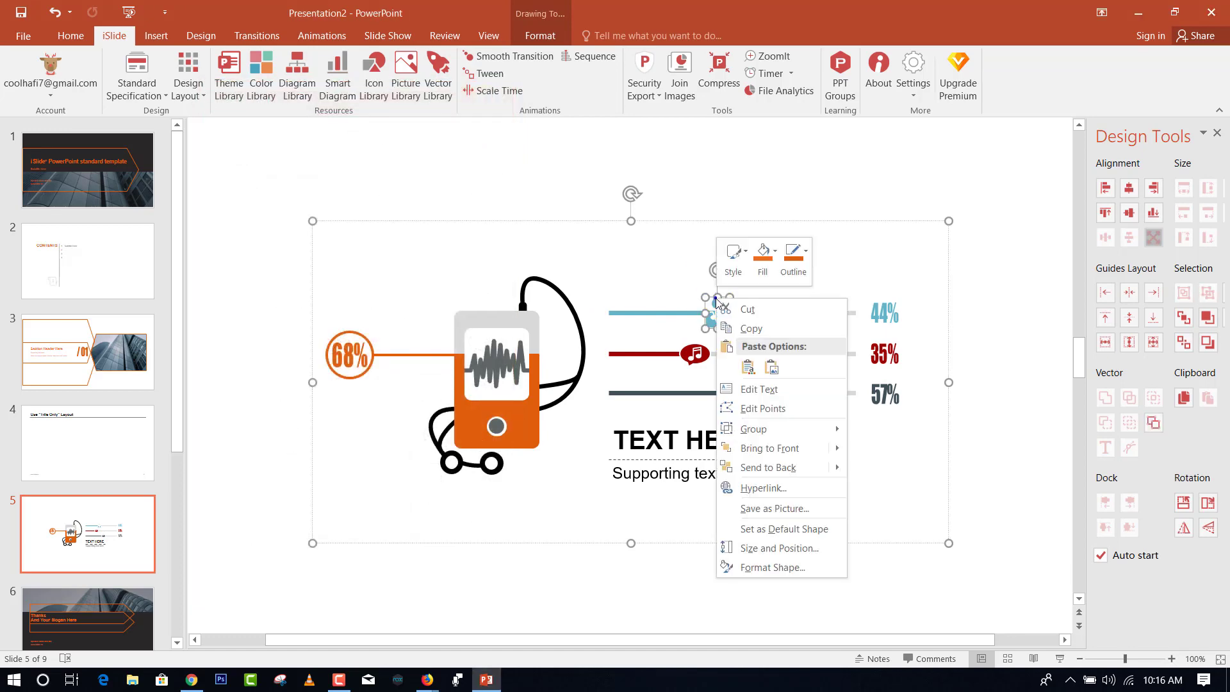
key("Escape")
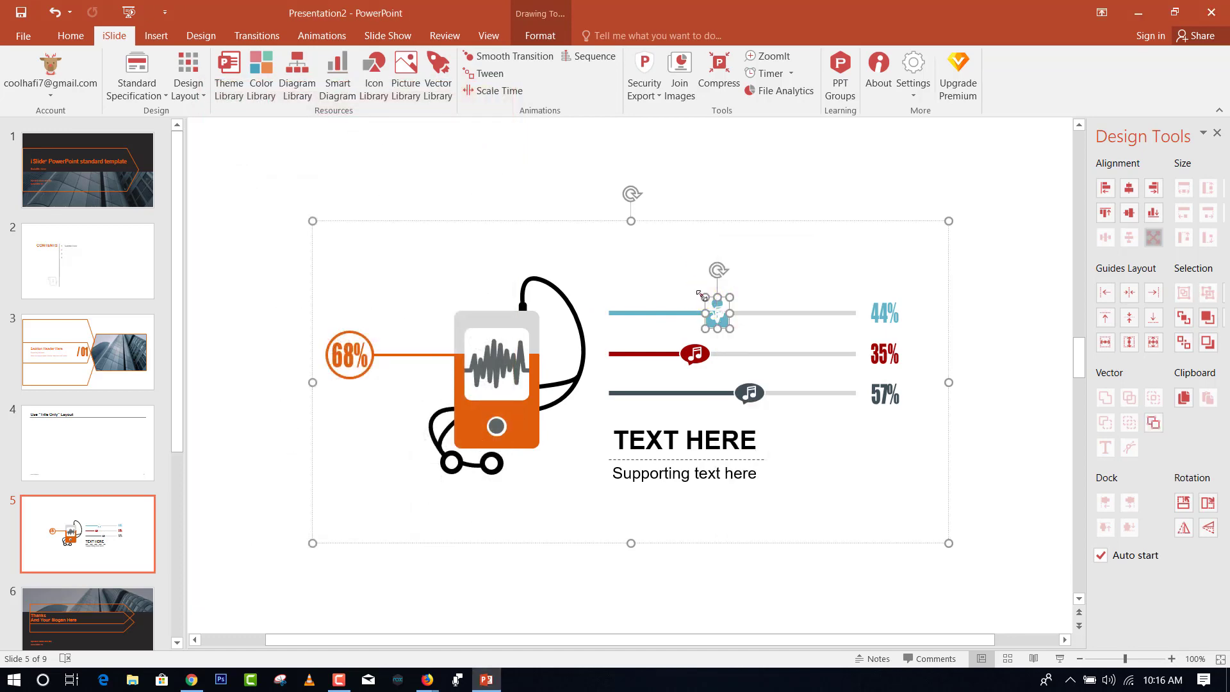
left_click_drag(701, 294, 716, 315)
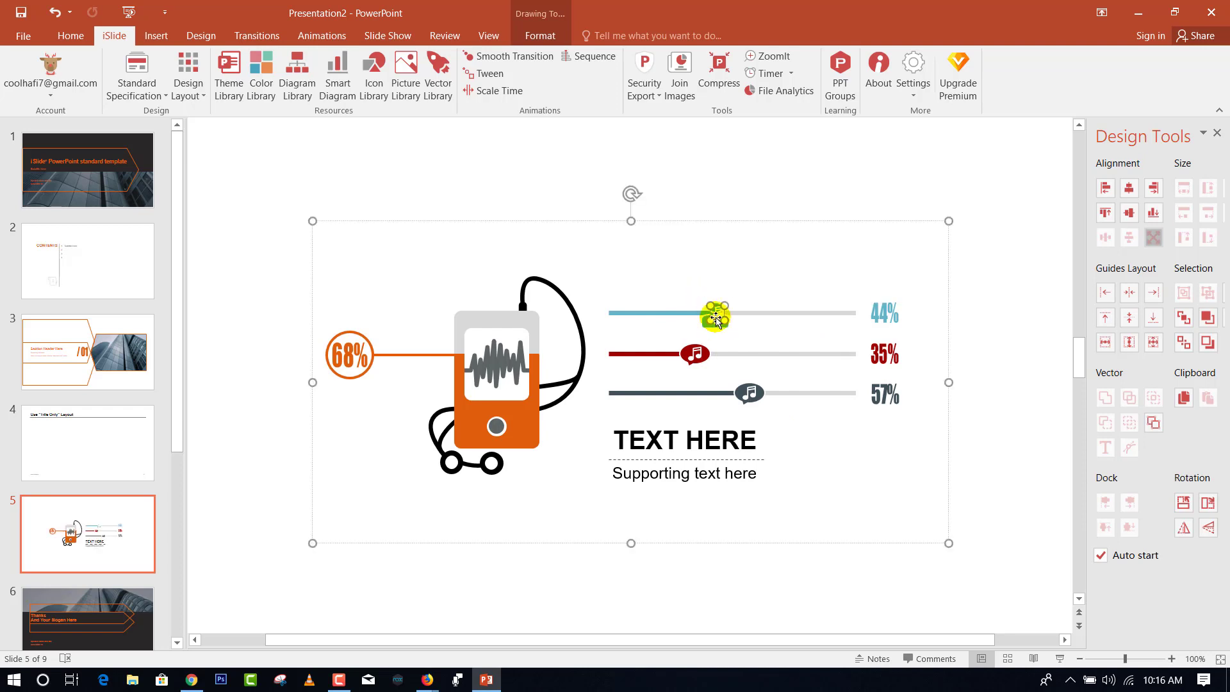
left_click(715, 315)
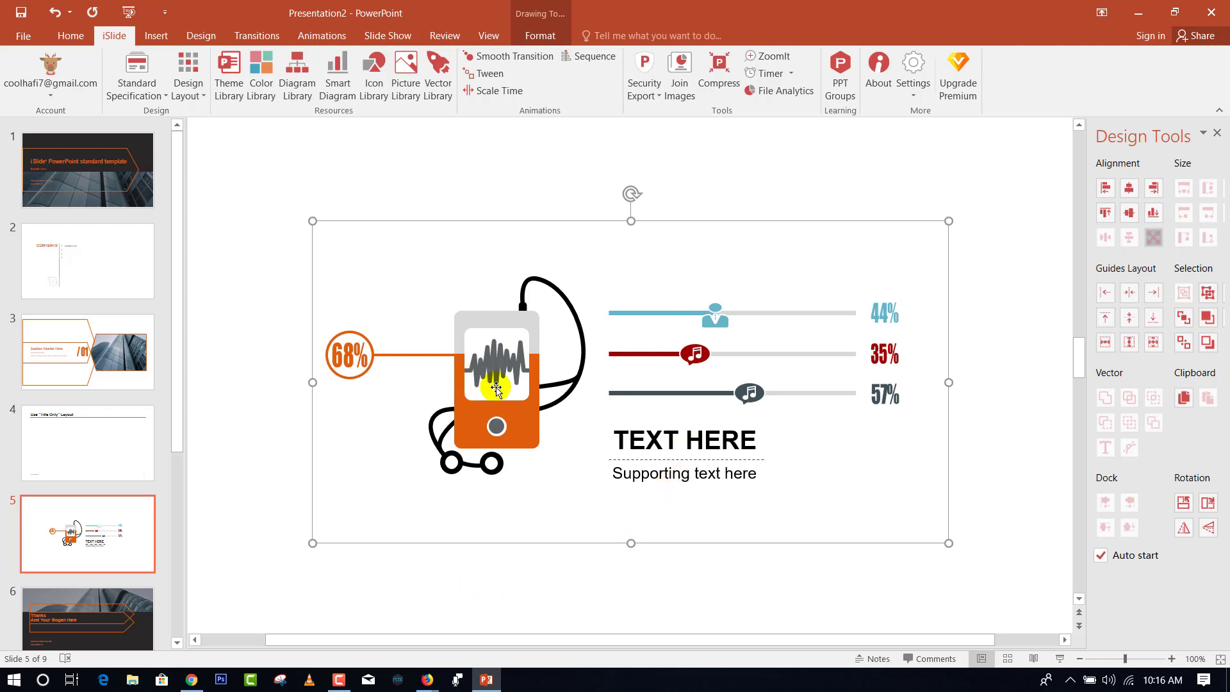
left_click(507, 382)
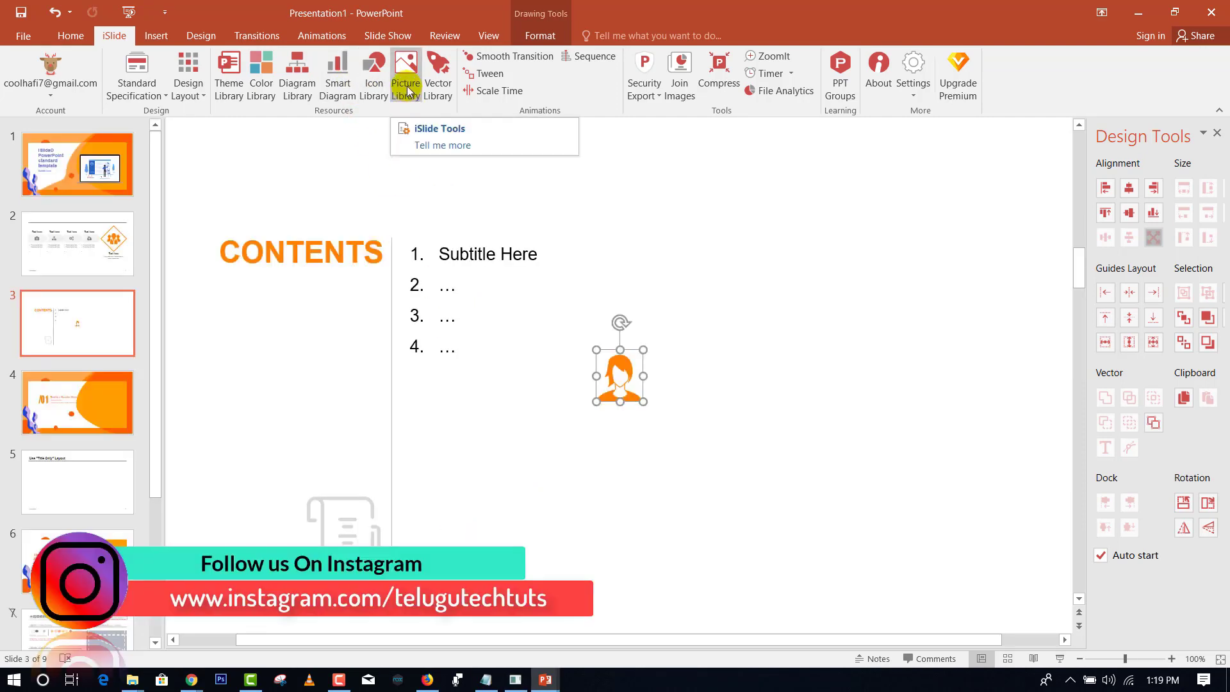
left_click(406, 85)
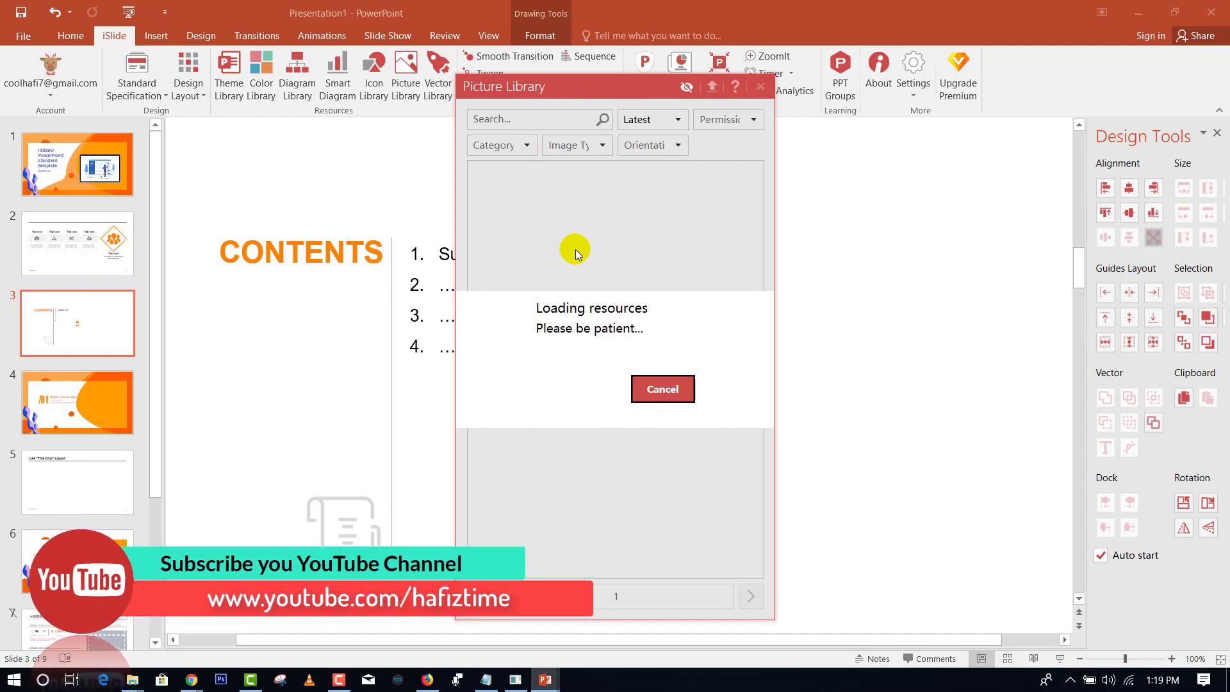
Insert the blue-and-pink neon tunnel photo onto slide 5 and close the Picture Library
mouse_move(587, 339)
mouse_move(612, 291)
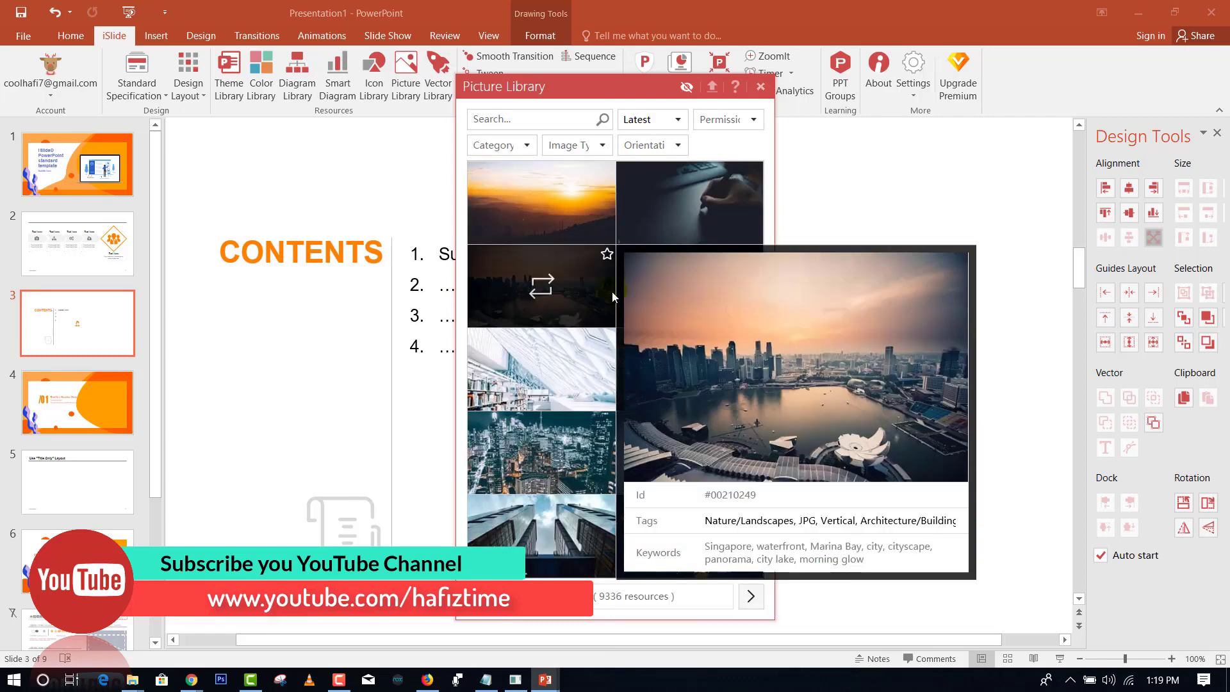
left_click(585, 210)
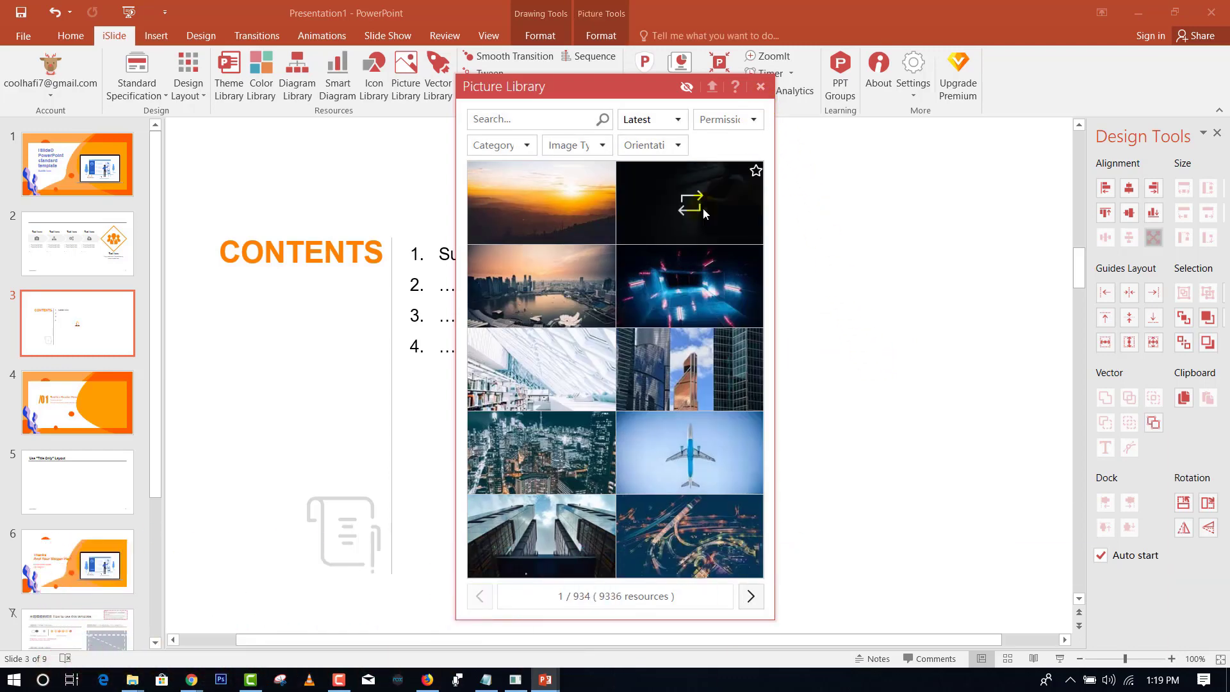
left_click(694, 208)
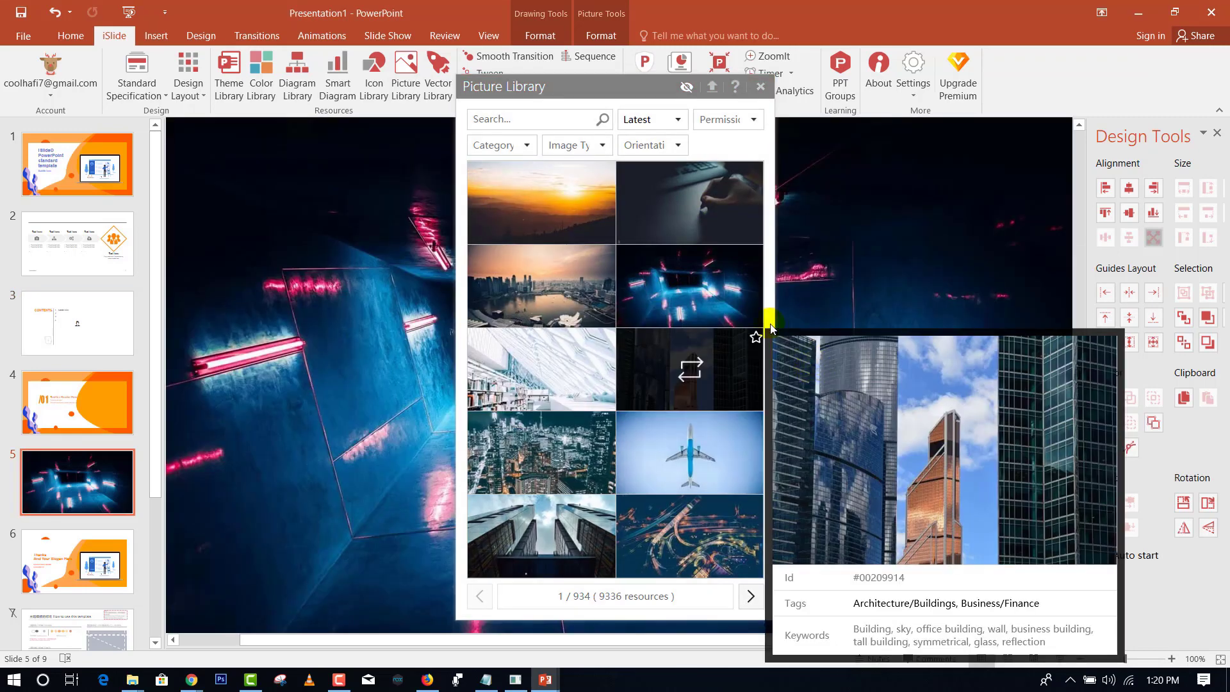
mouse_move(542, 396)
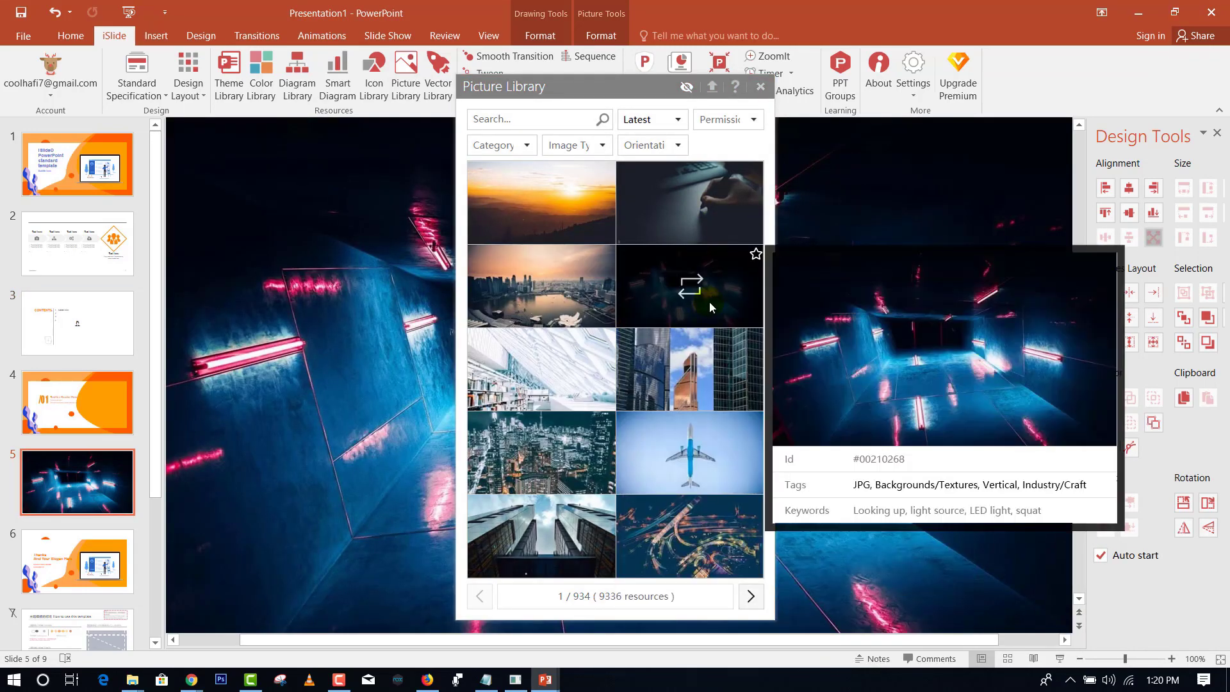
mouse_move(685, 383)
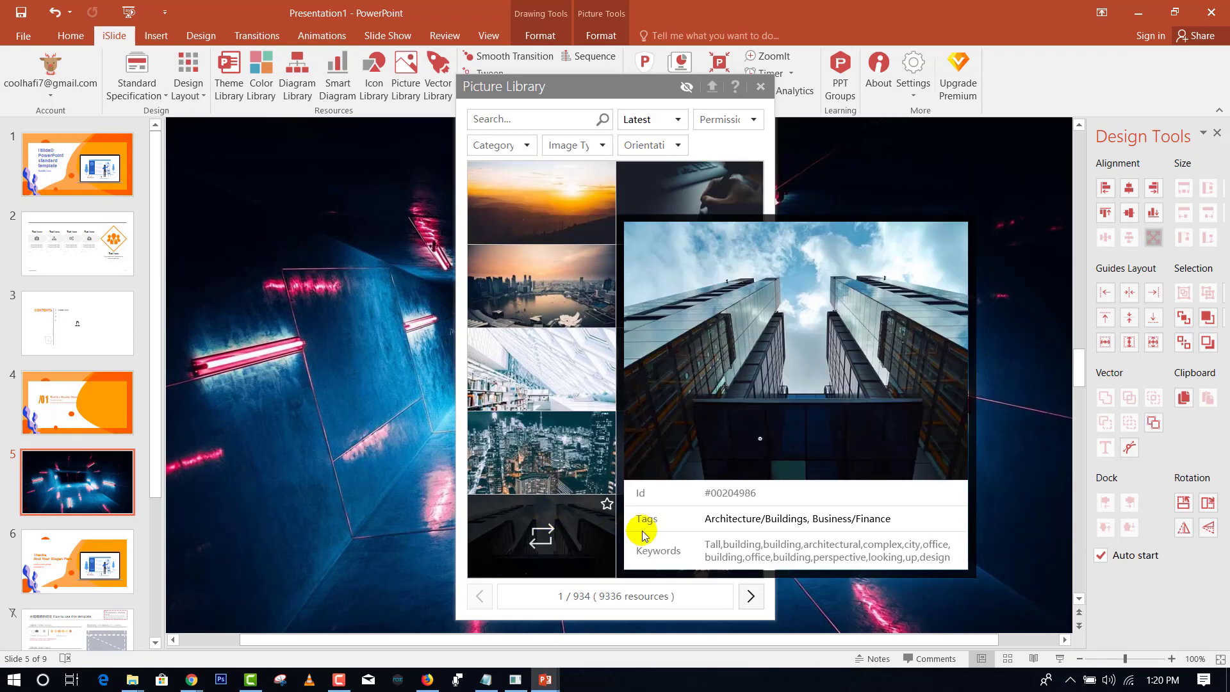
left_click(760, 85)
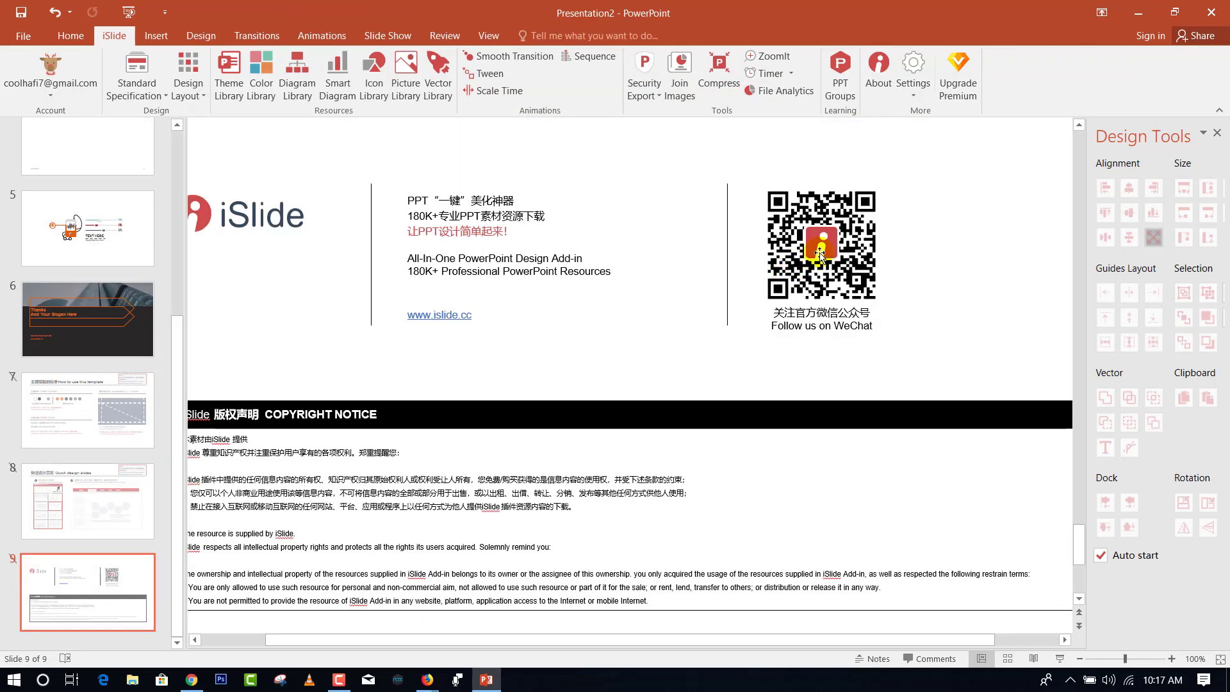
left_click(821, 252)
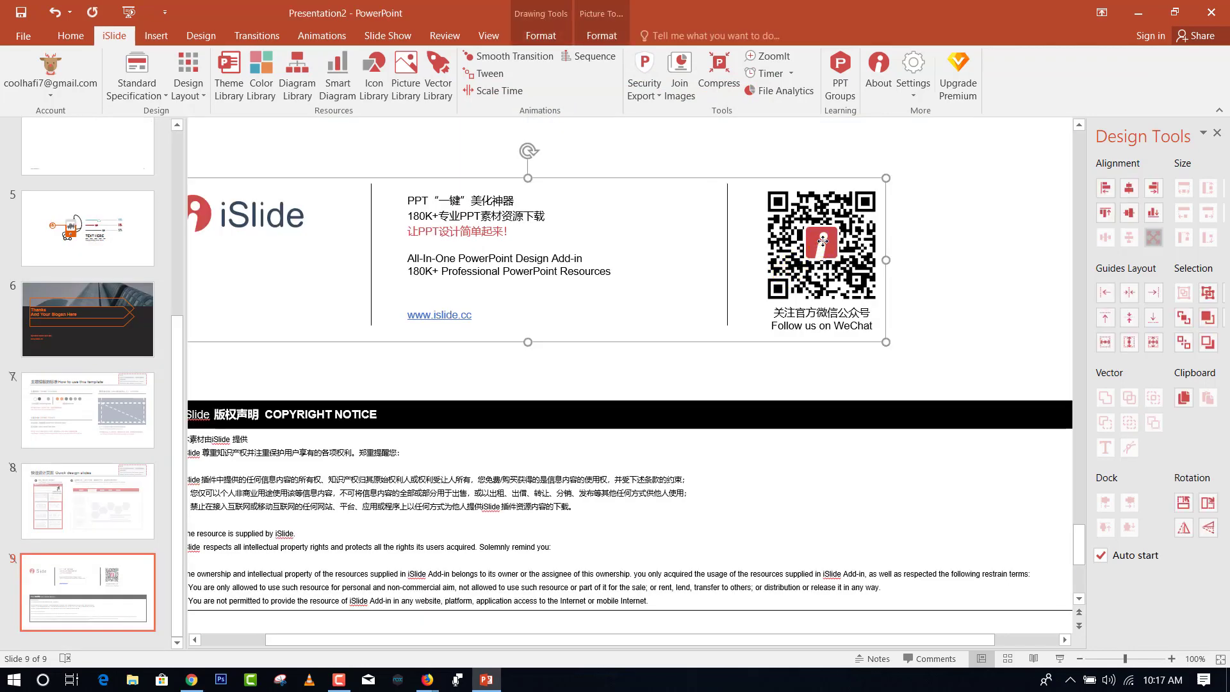
Replace the red logo at the centre of the slide 9 QR code with the sunset photo
left_click(822, 241)
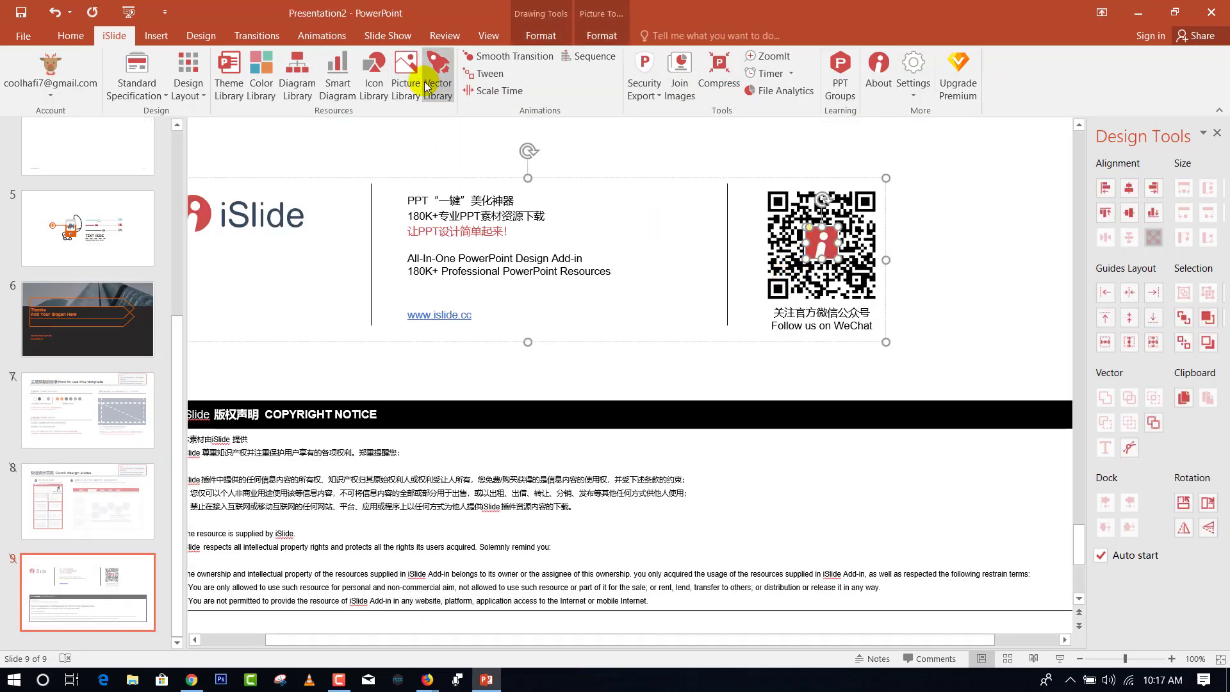
left_click(406, 71)
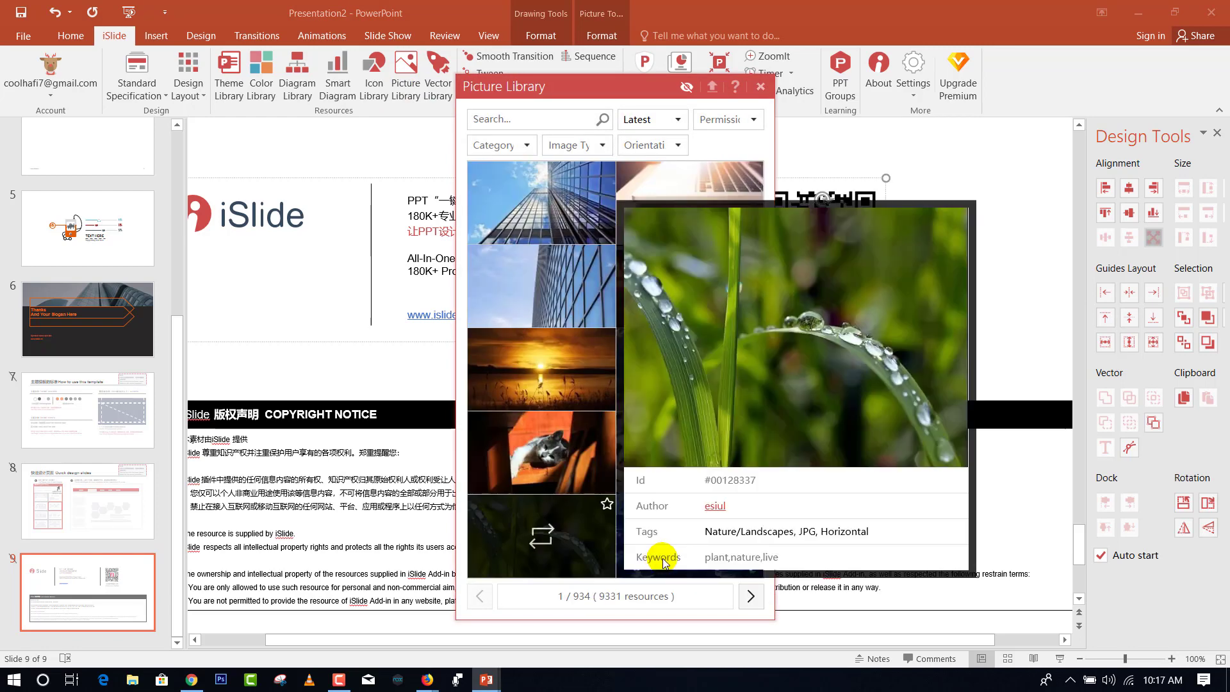
left_click(574, 380)
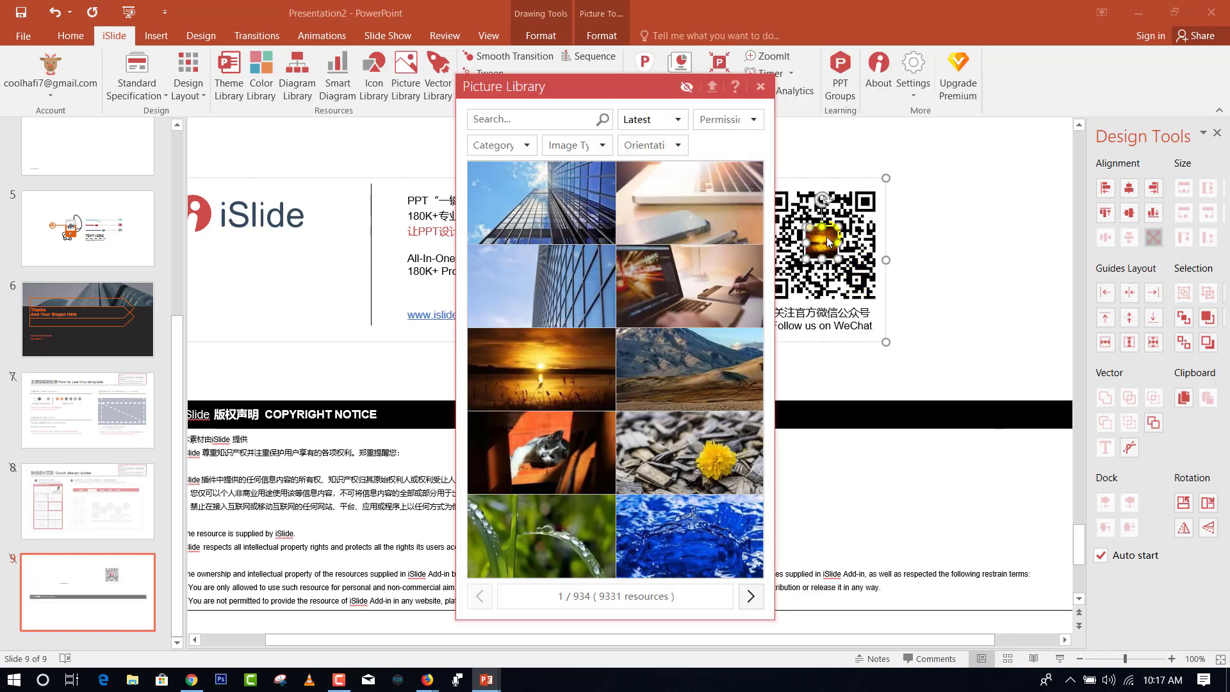
left_click(760, 86)
Reopen the Picture Library and select the Thanks title text on slide 6
left_click(777, 188)
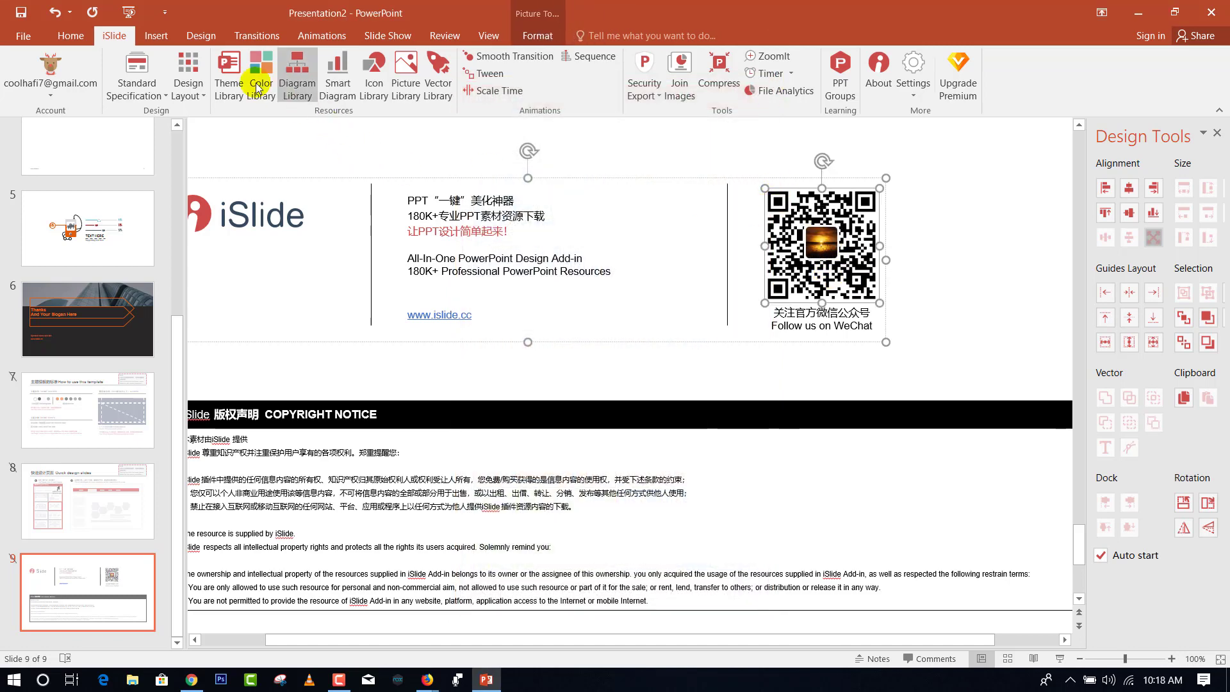
left_click(406, 88)
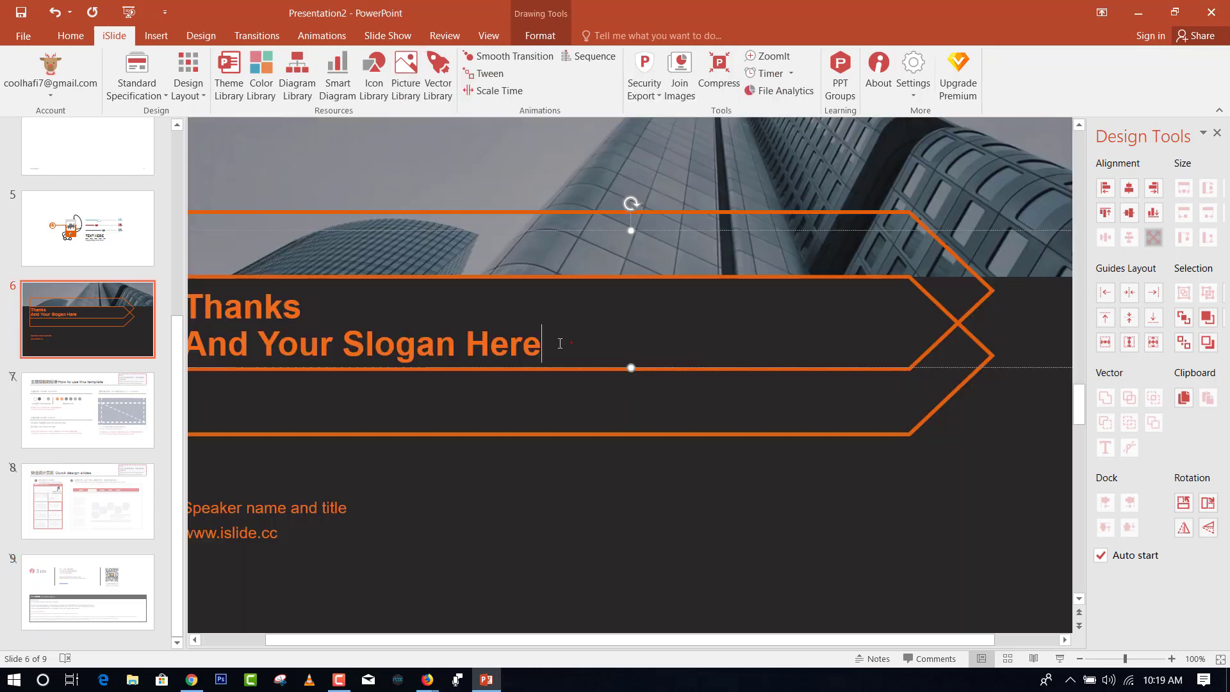
left_click_drag(560, 343, 244, 224)
Apply an iSlide Color Library scheme to all slides, making the Thanks slide blue and crimson
left_click(245, 224)
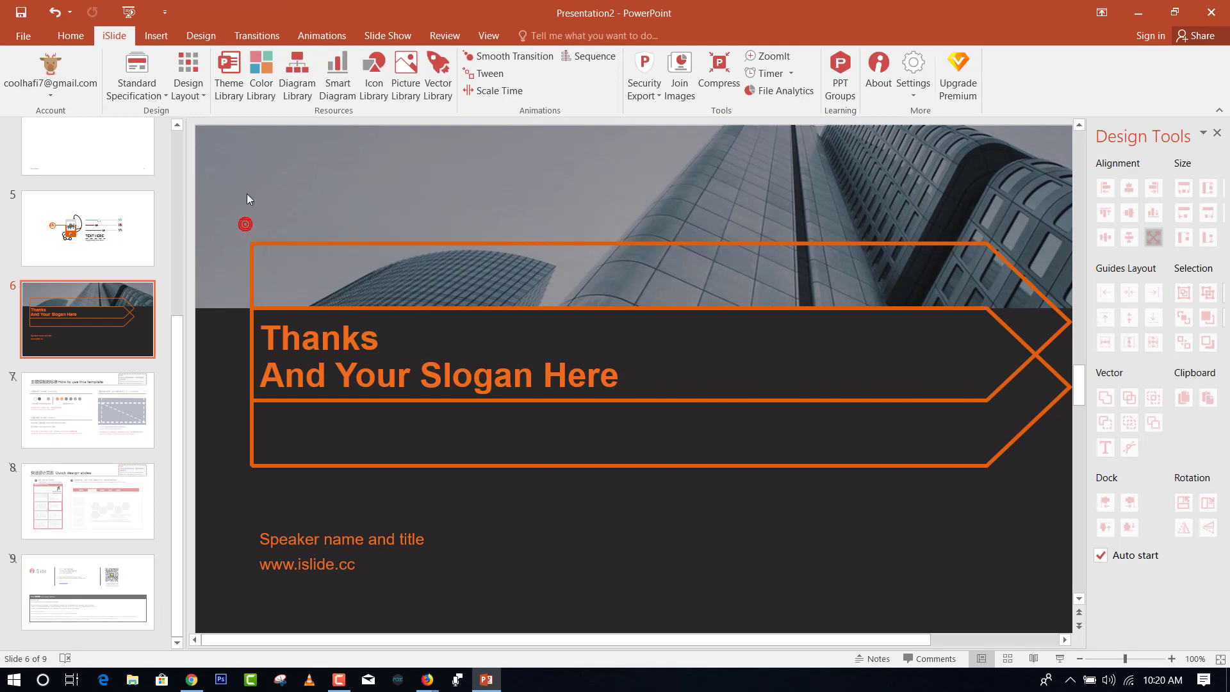
left_click(263, 96)
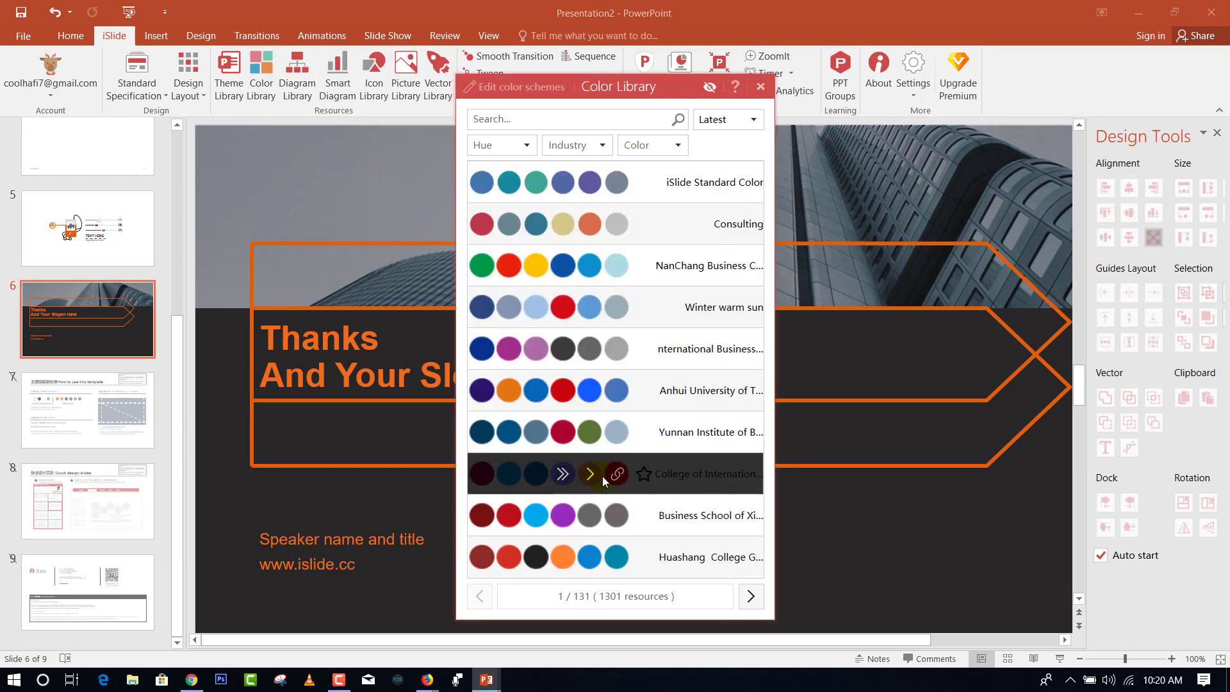
left_click(562, 306)
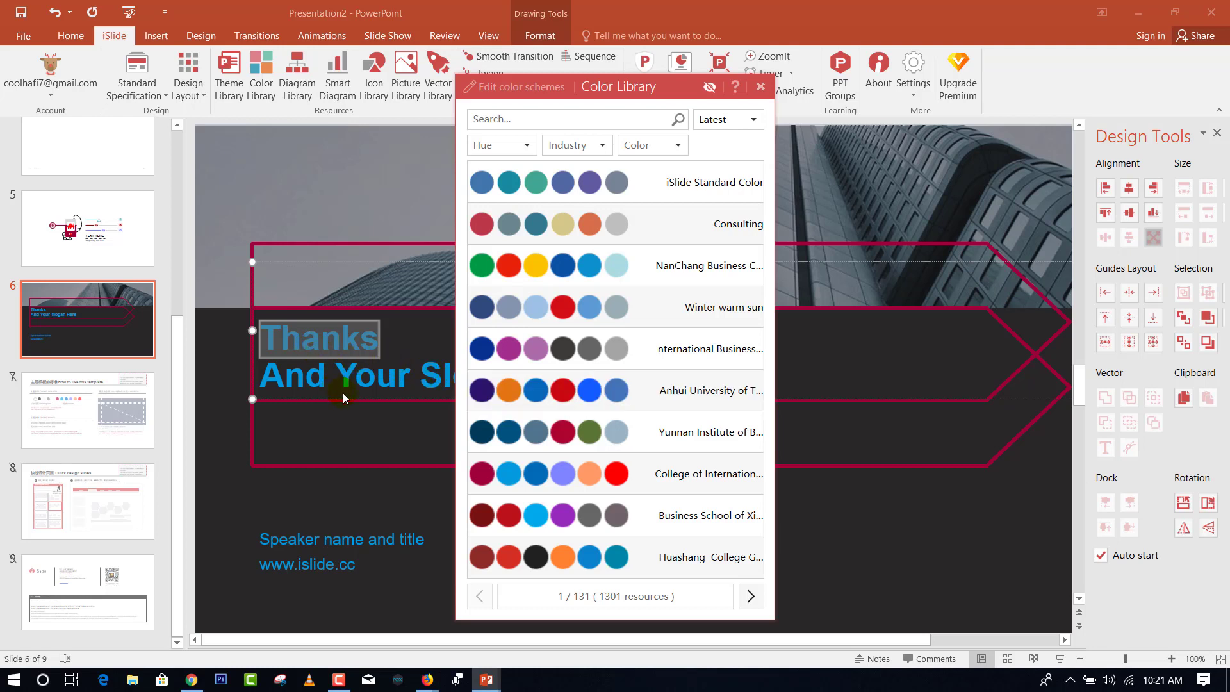
left_click(333, 493)
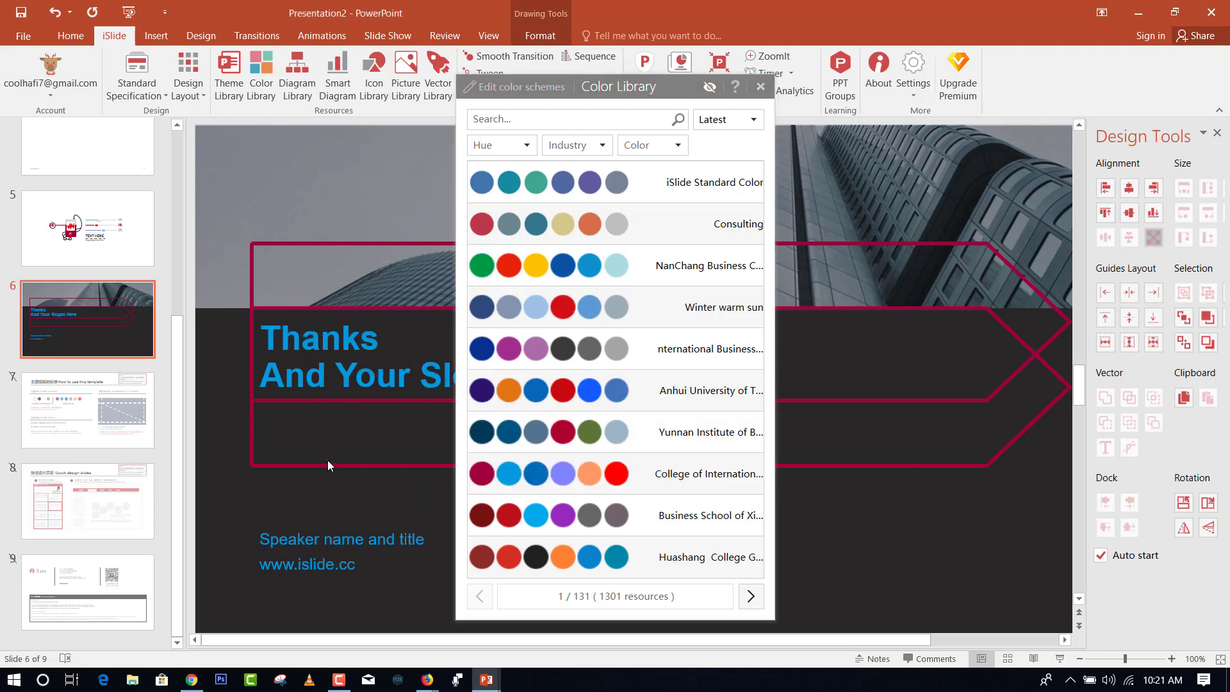
left_click(294, 402)
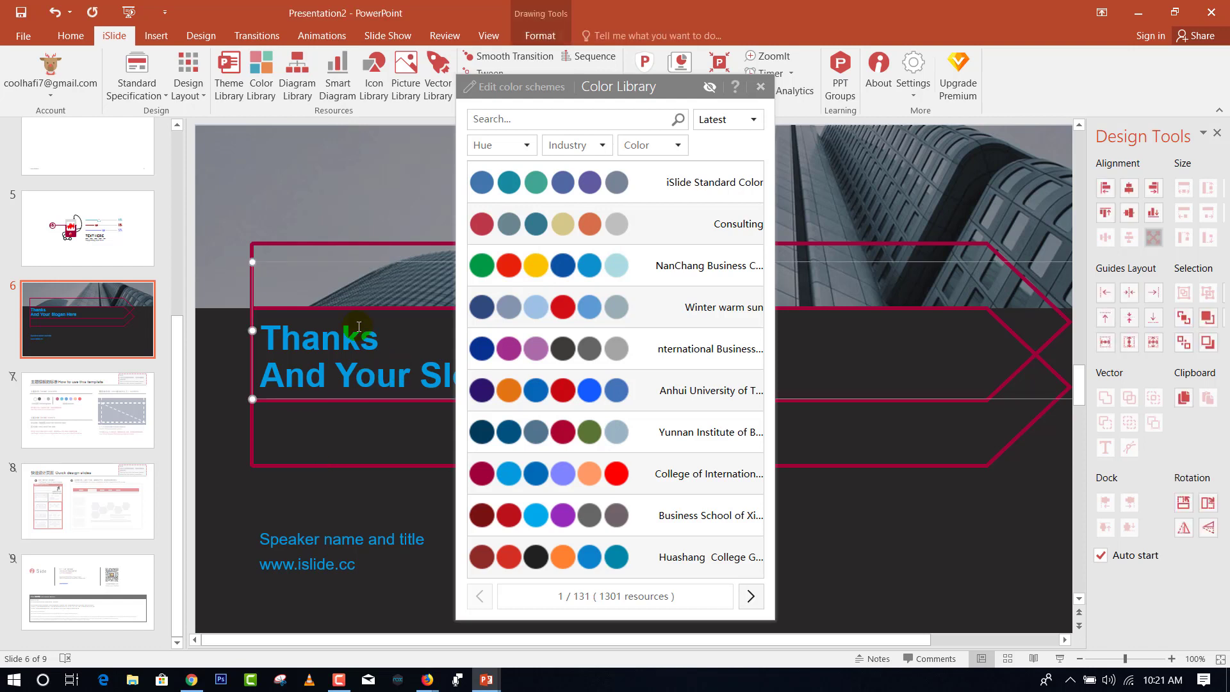
left_click(295, 248)
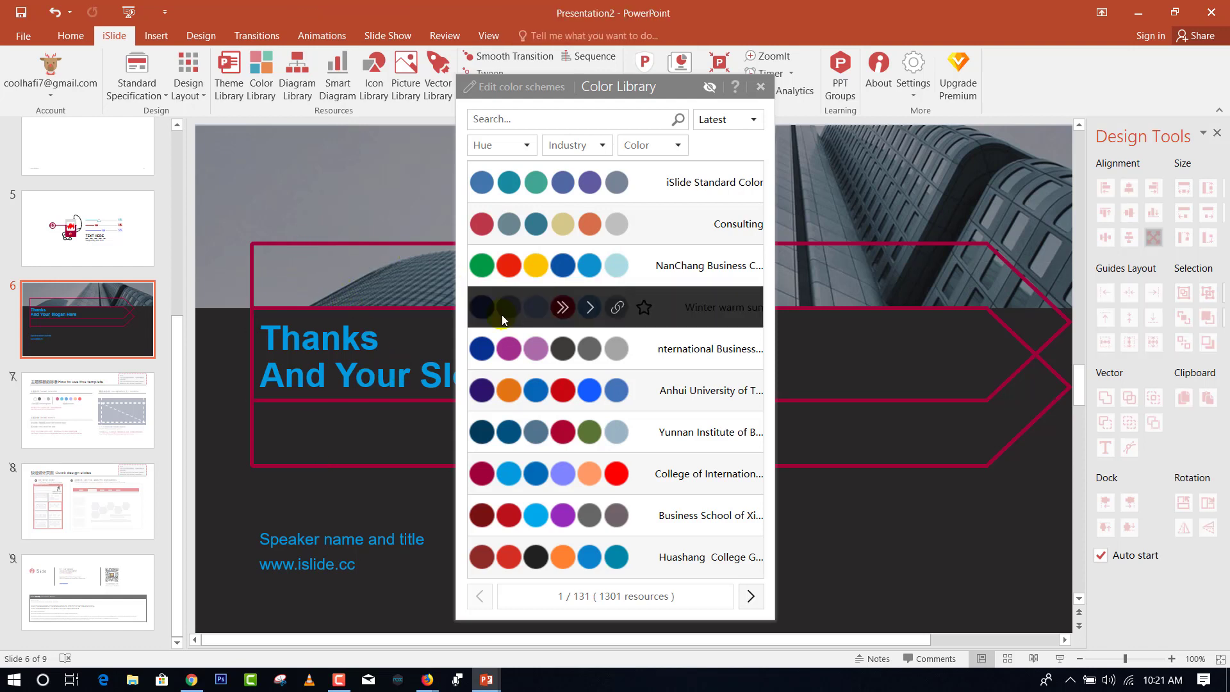
left_click(400, 436)
left_click(369, 401)
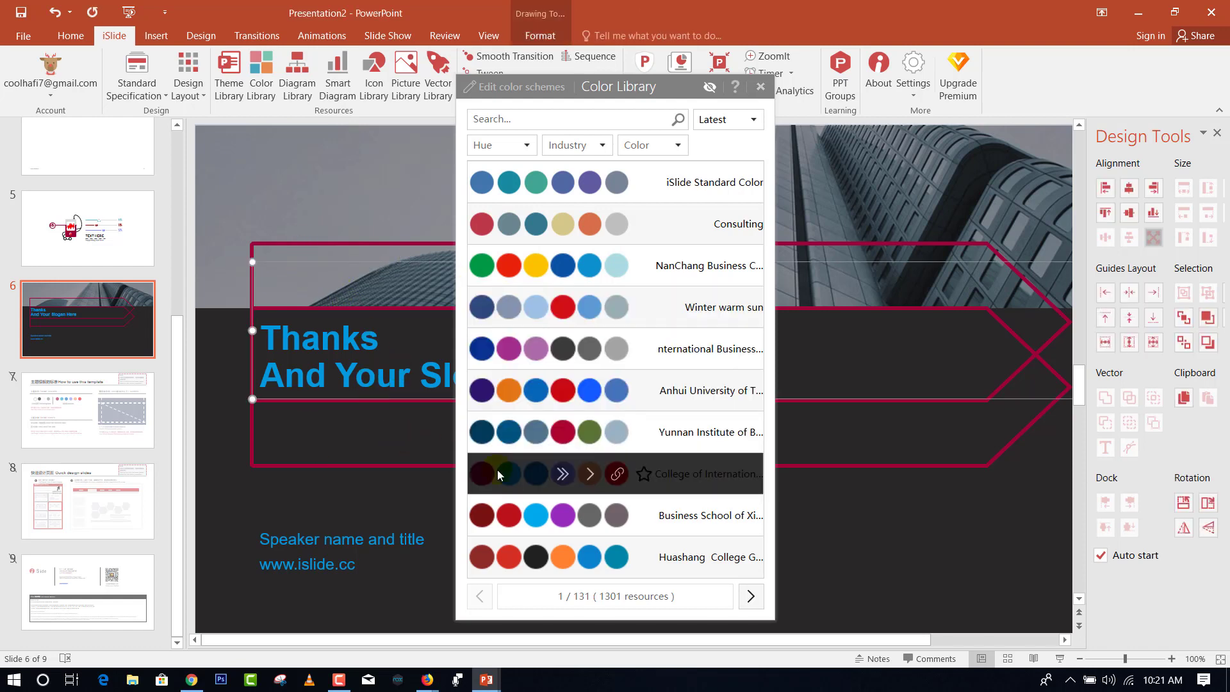
left_click(541, 522)
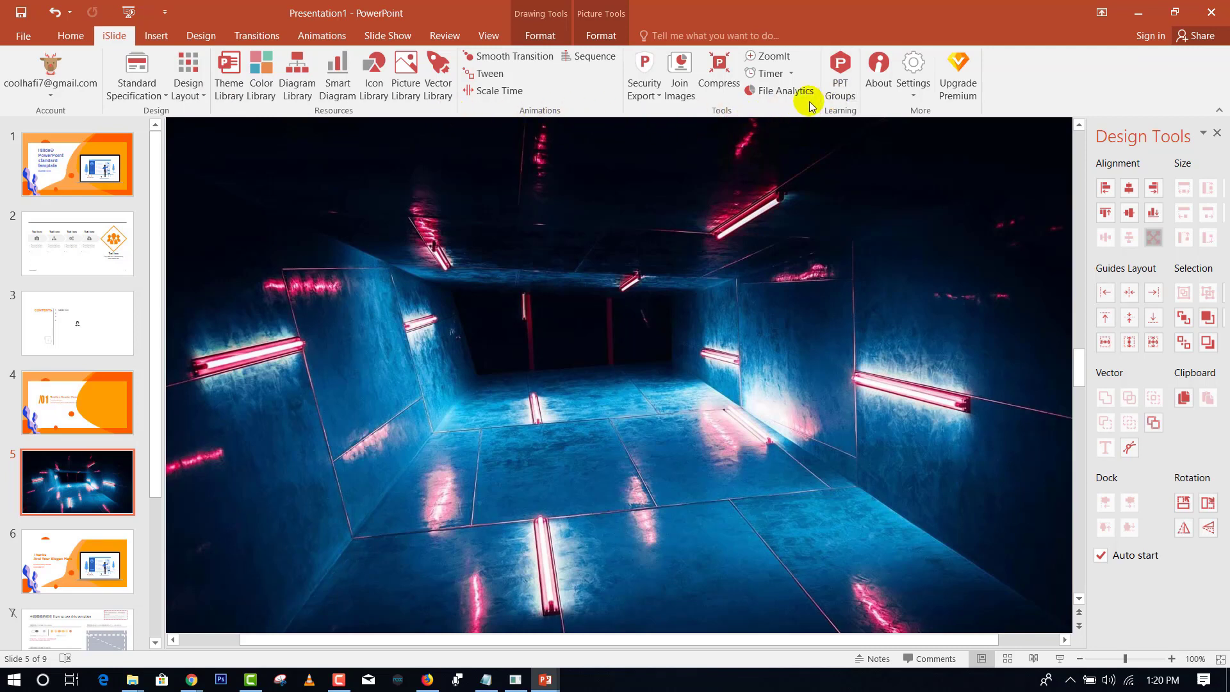
left_click(679, 74)
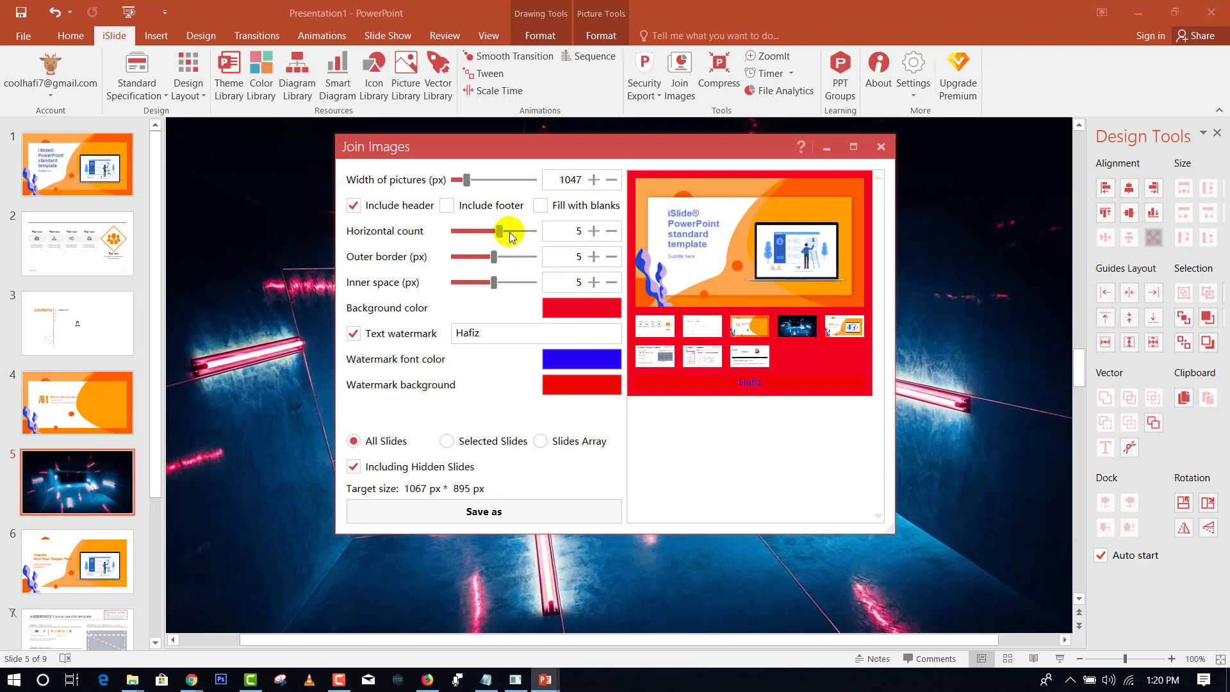
left_click_drag(504, 238, 467, 233)
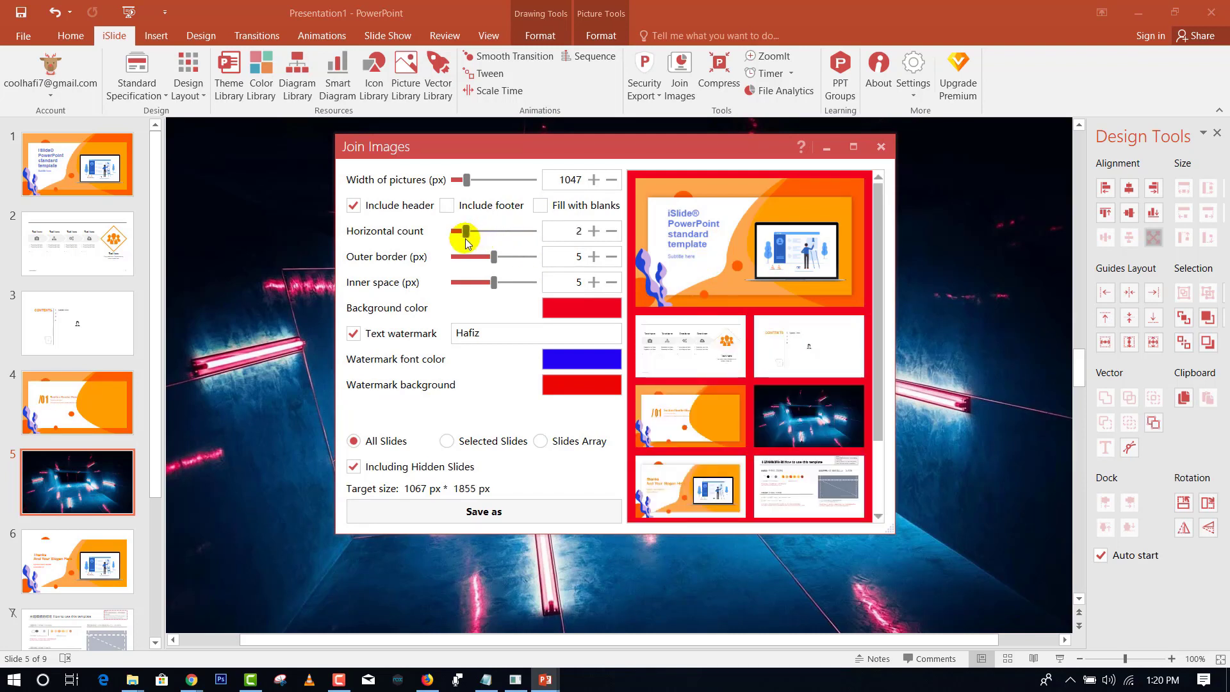
scroll(773, 388, "down", 1)
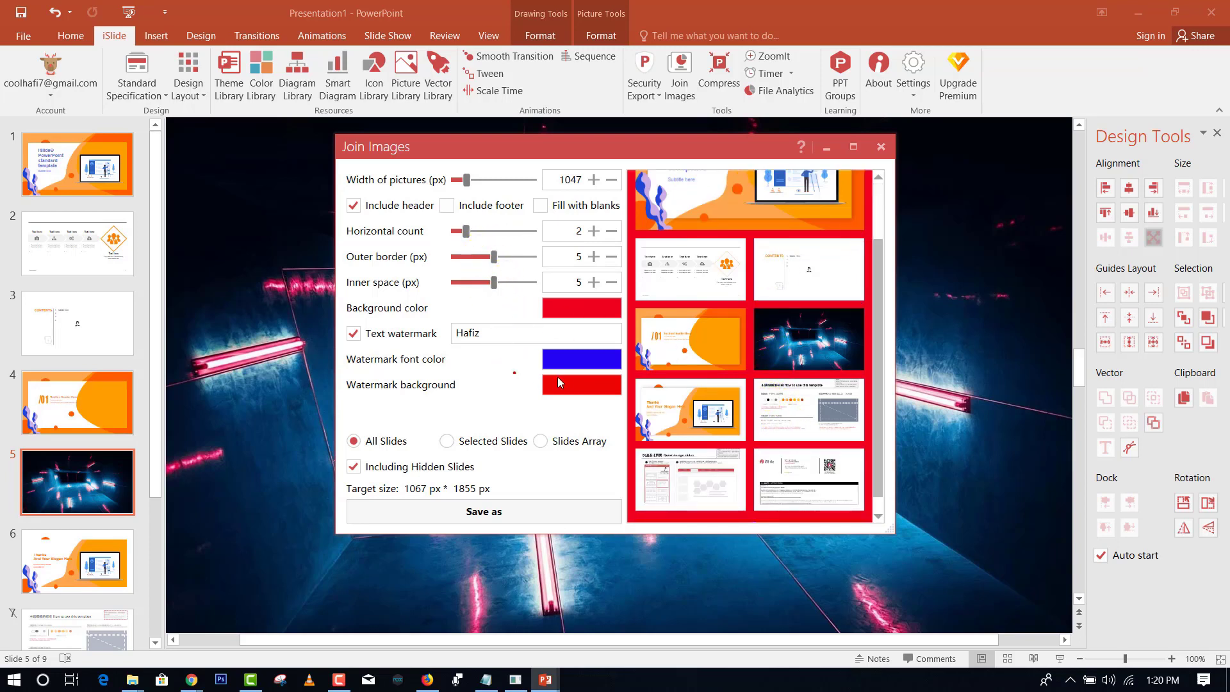
left_click(591, 366)
double_click(469, 331)
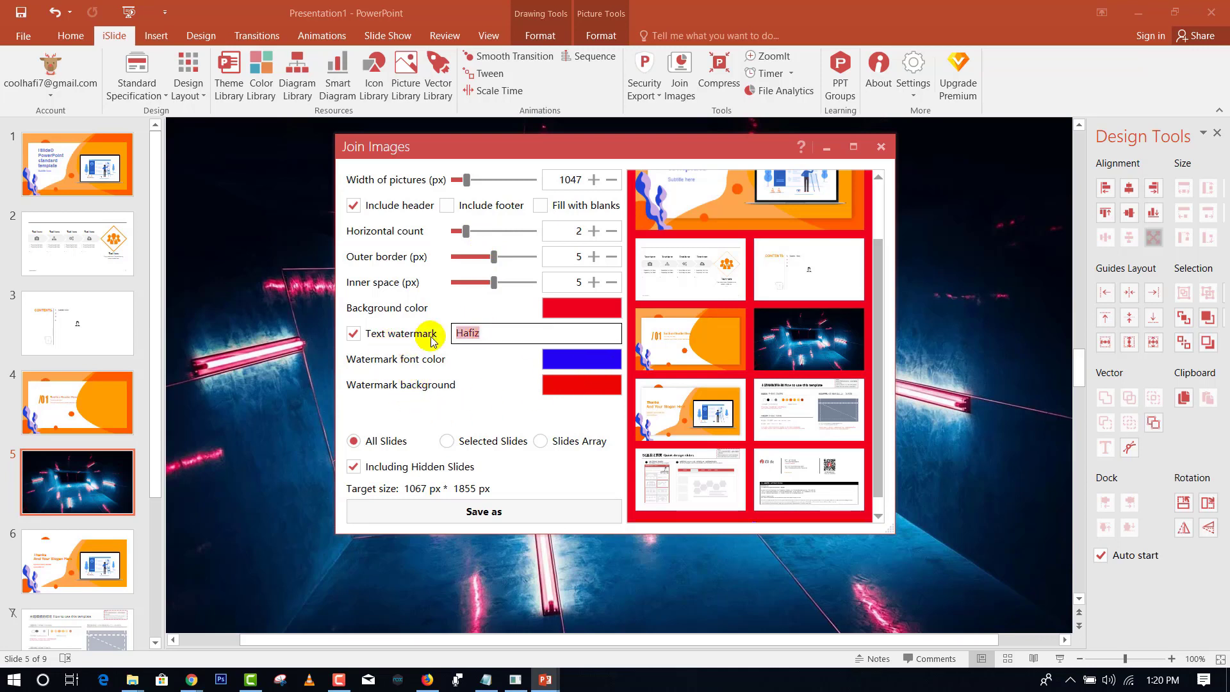
scroll(807, 408, "down", 1)
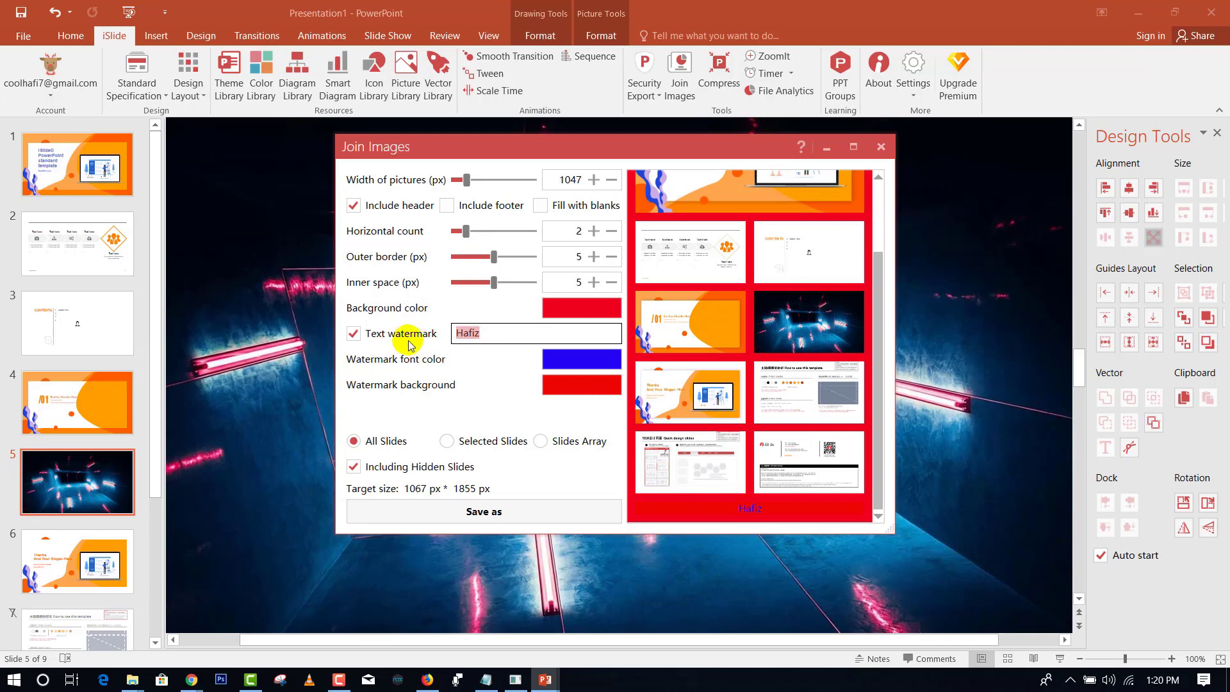
left_click(354, 334)
left_click(353, 334)
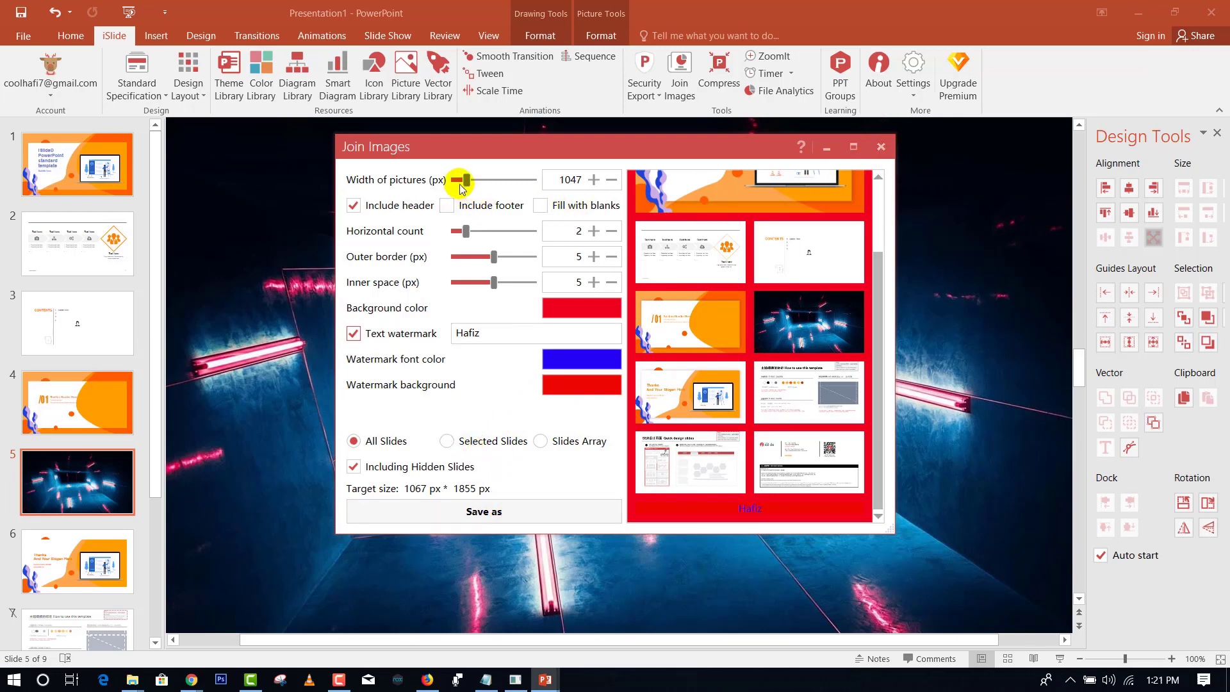
left_click(880, 146)
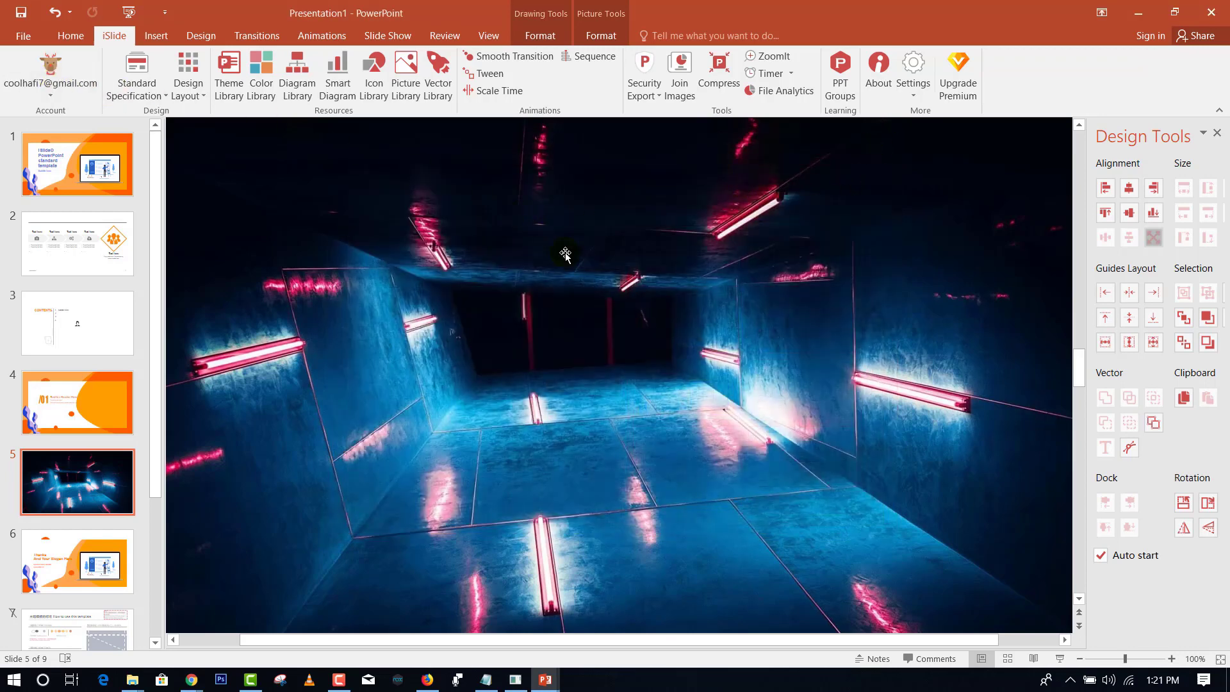
Play the deck as a slide show with F5 from the first slide through to the end
left_click(837, 421)
key("F5")
left_click(801, 408)
left_click(677, 403)
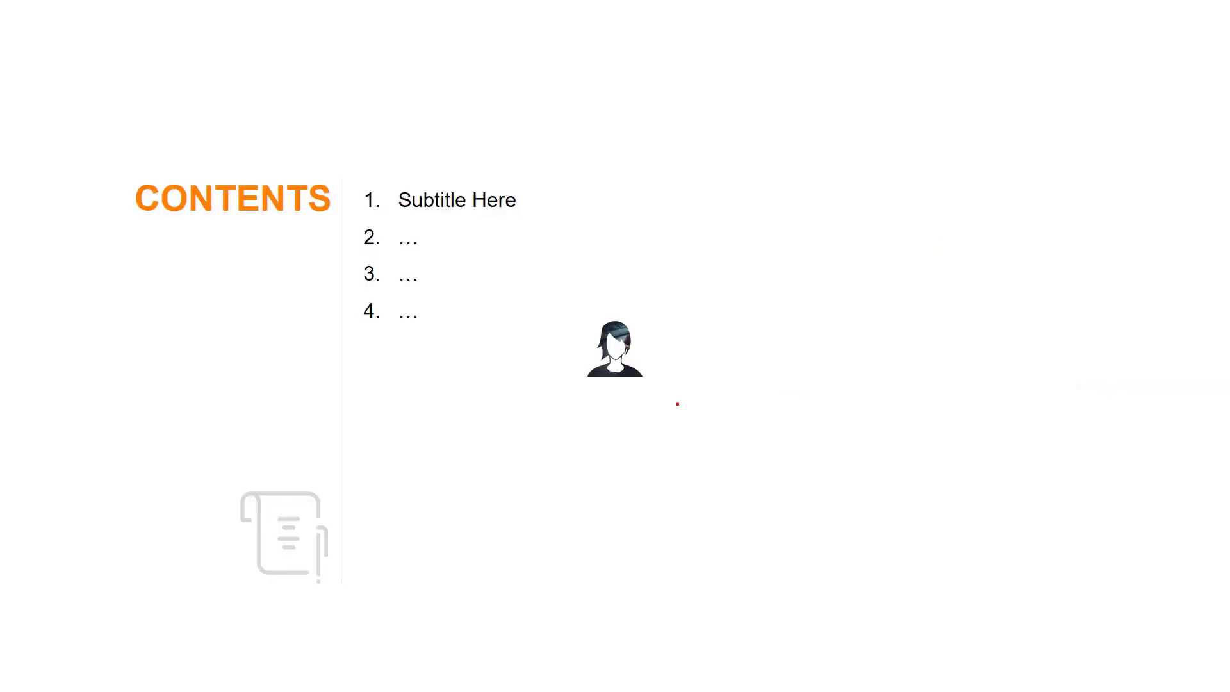
left_click(677, 425)
left_click(677, 425)
left_click(677, 425)
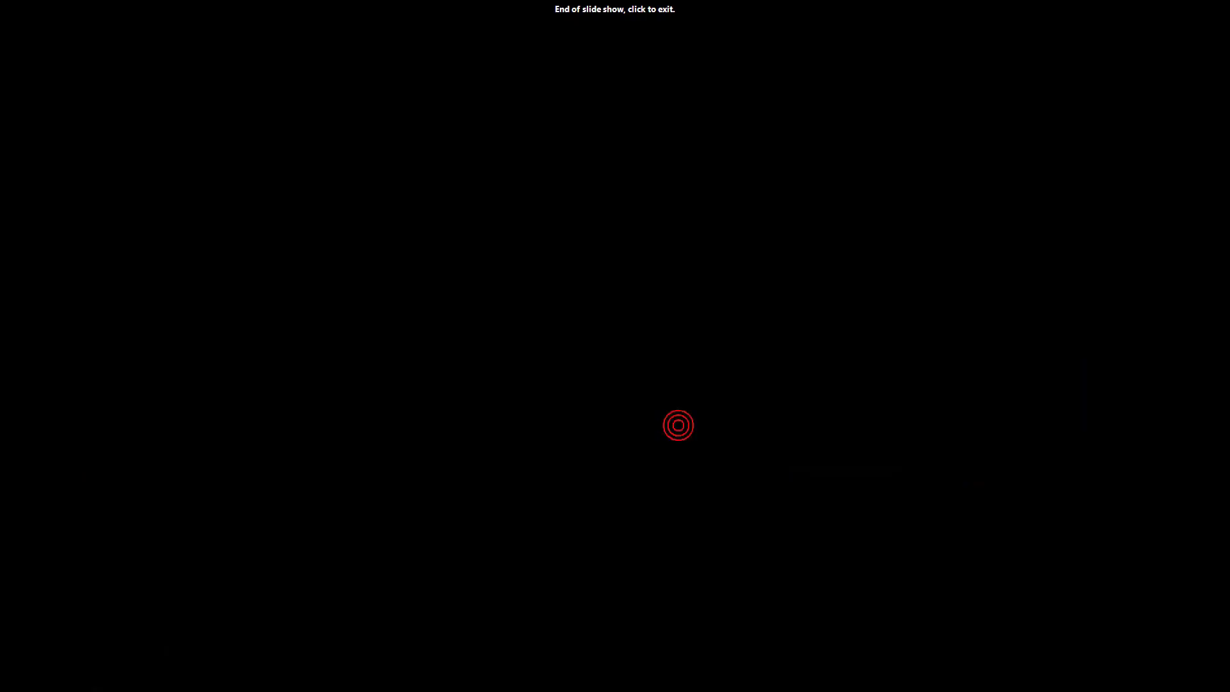
left_click(679, 425)
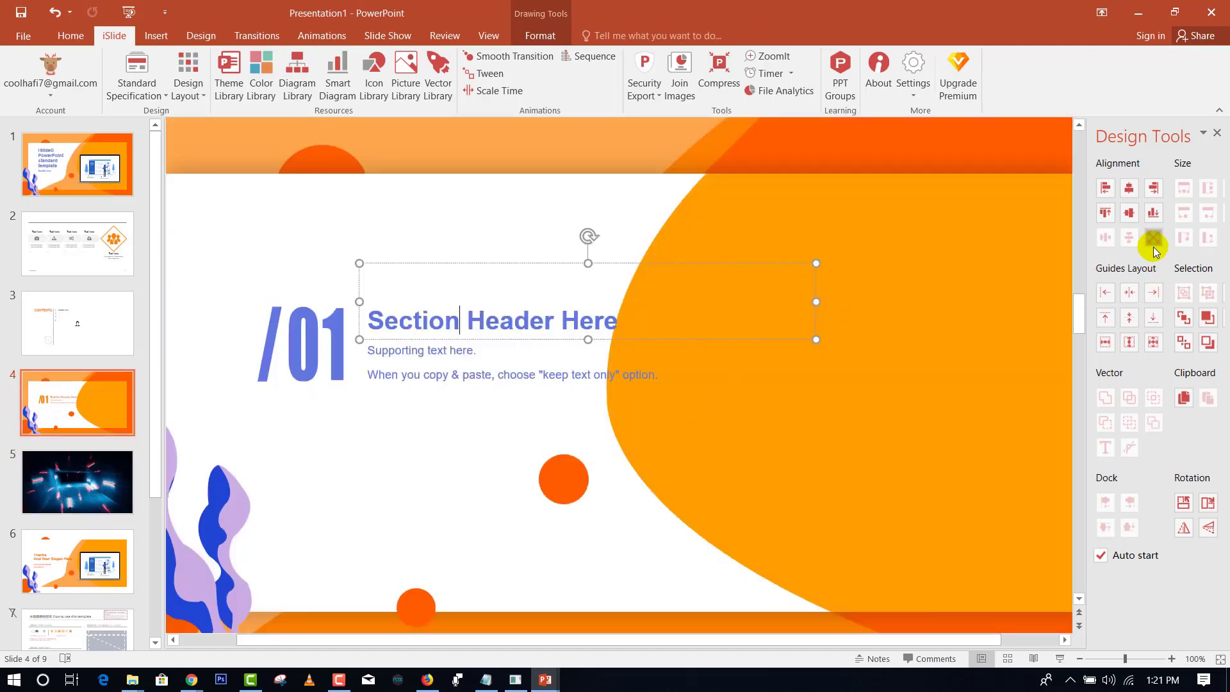
Centre slide 4's Section Header Here title both horizontally and vertically on the slide
left_click(1122, 192)
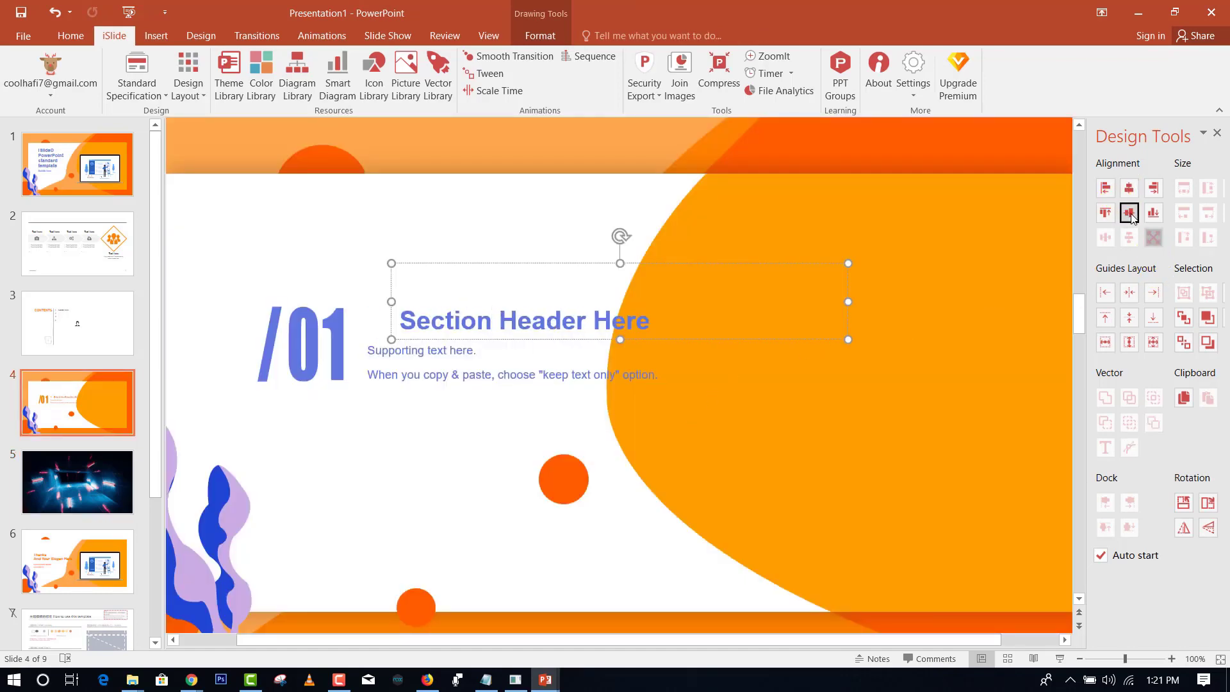
left_click(1131, 216)
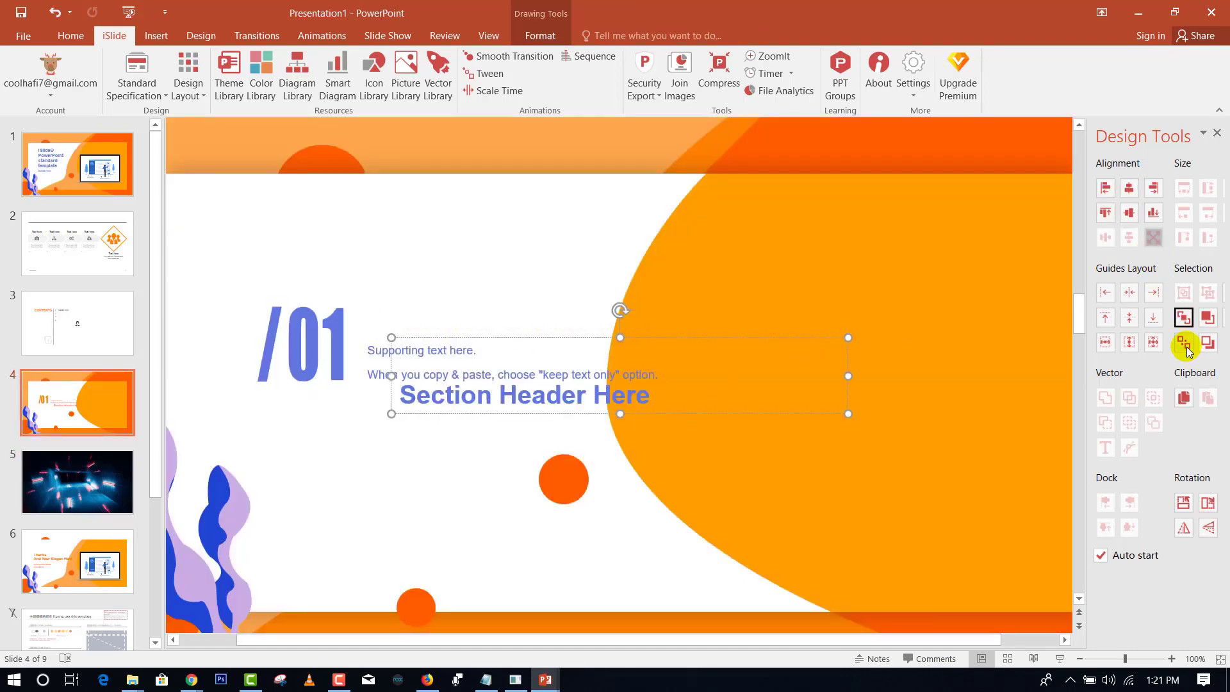
left_click(291, 512)
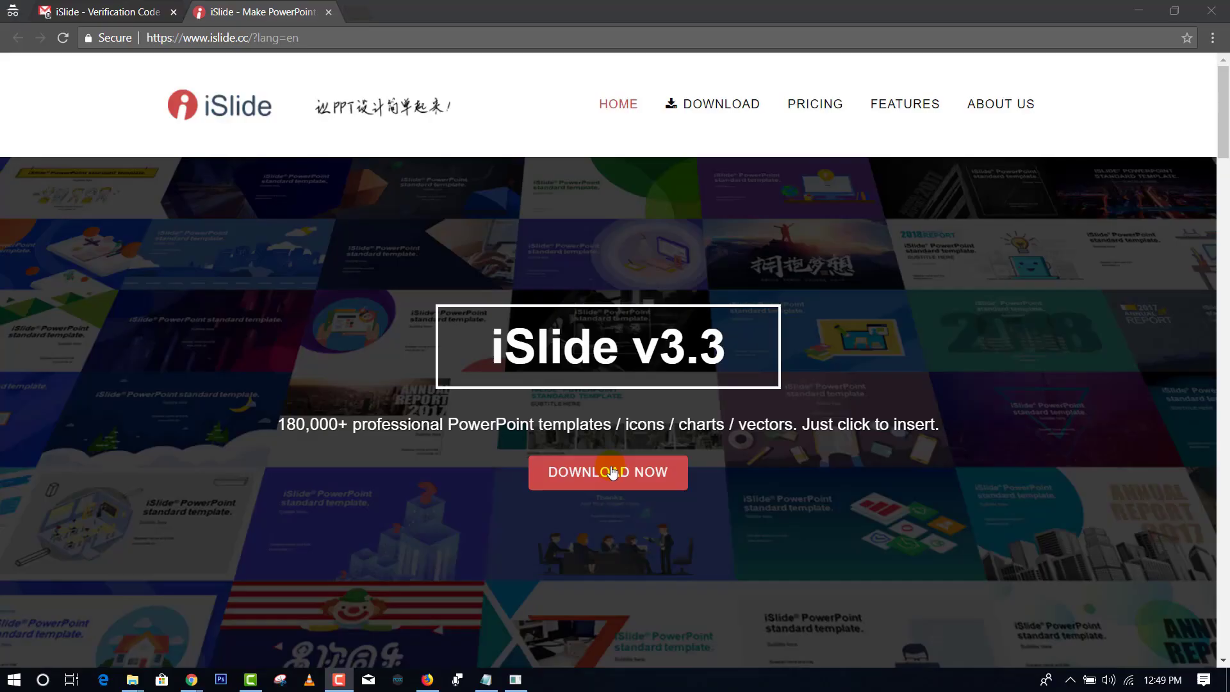
Download the iSlide v3.3 installer from islide.cc and run it to open the Setup Wizard
left_click(657, 477)
left_click(657, 477)
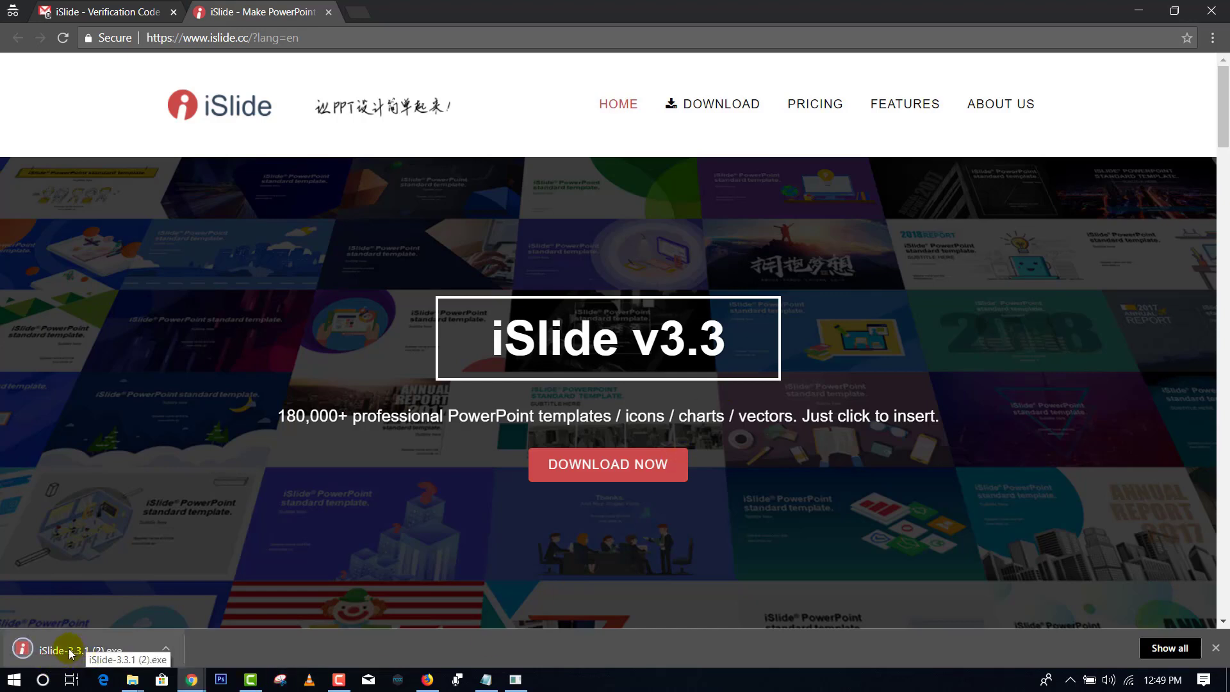
left_click(76, 652)
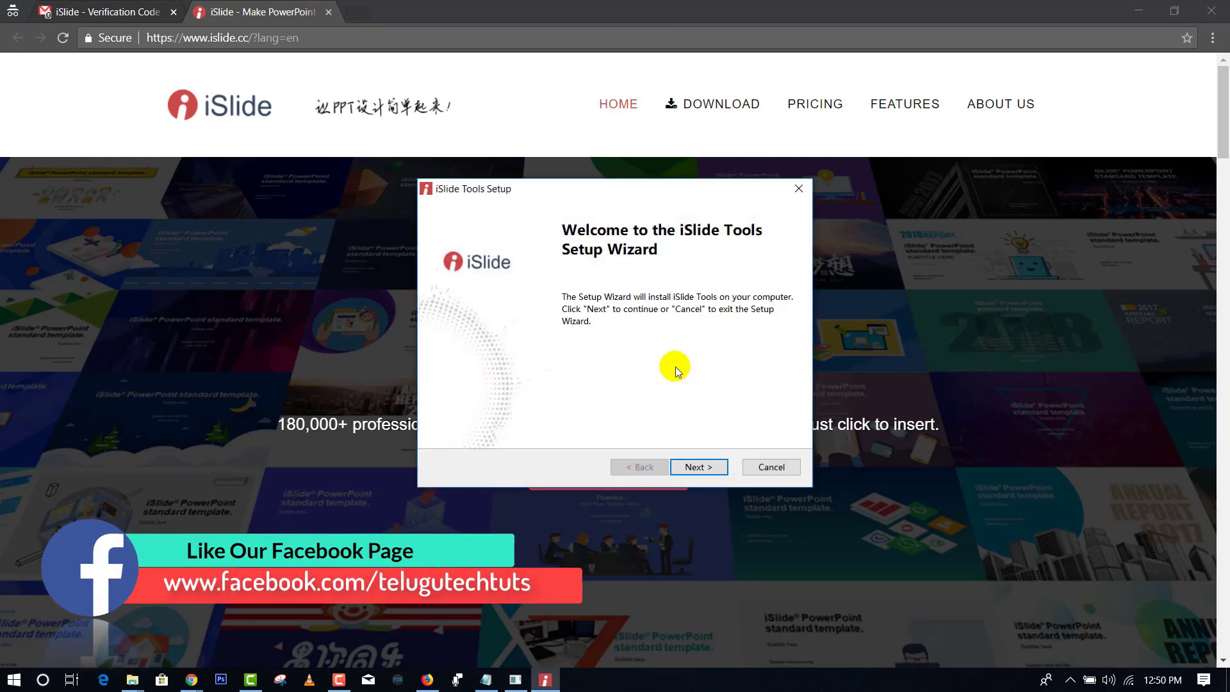
Install iSlide Tools to the default folder through the setup wizard and finish it
left_click(704, 466)
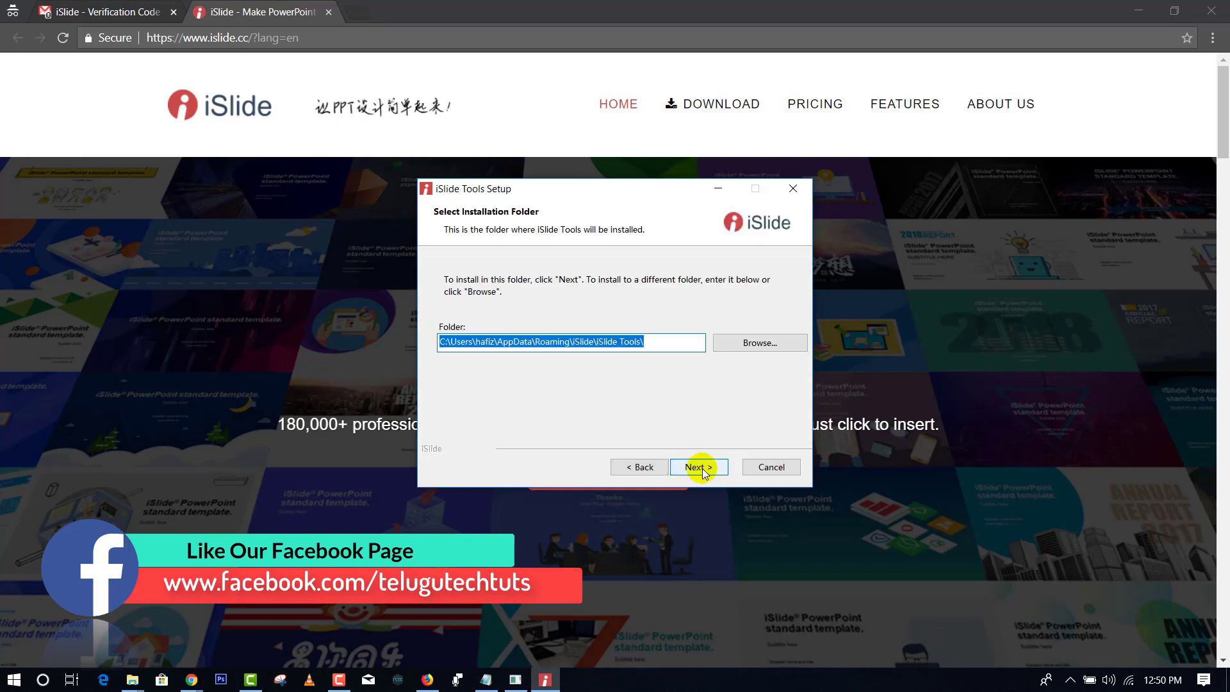
left_click(702, 467)
left_click(703, 467)
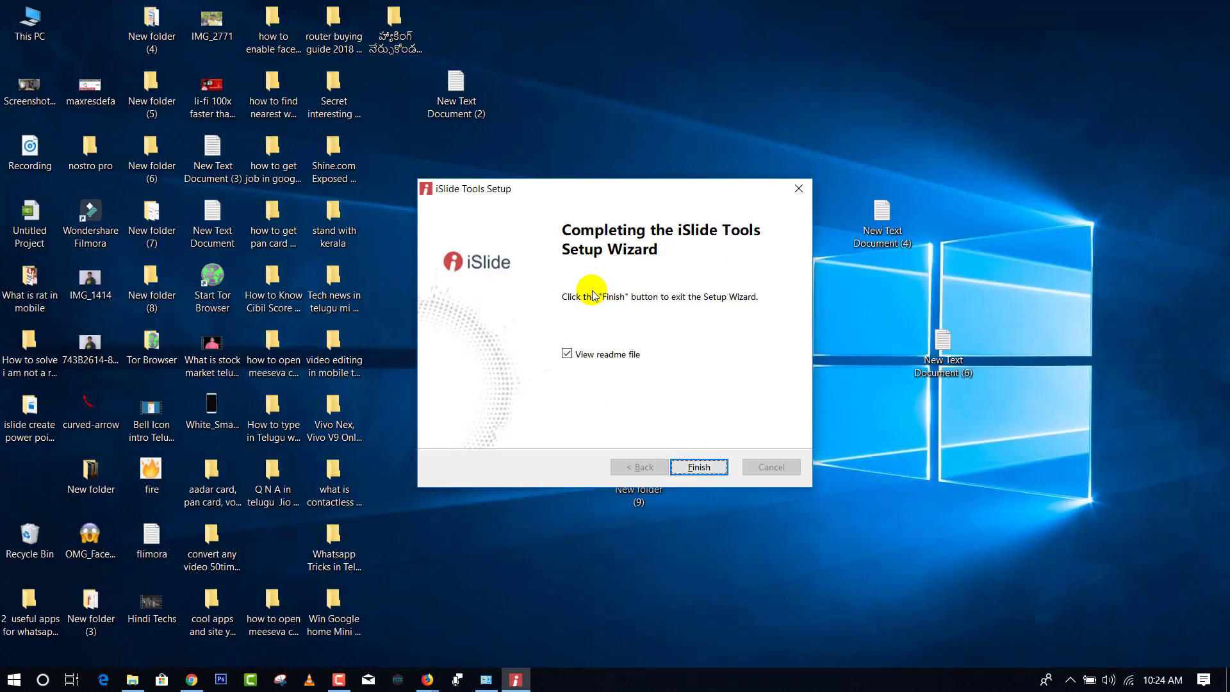
left_click(698, 467)
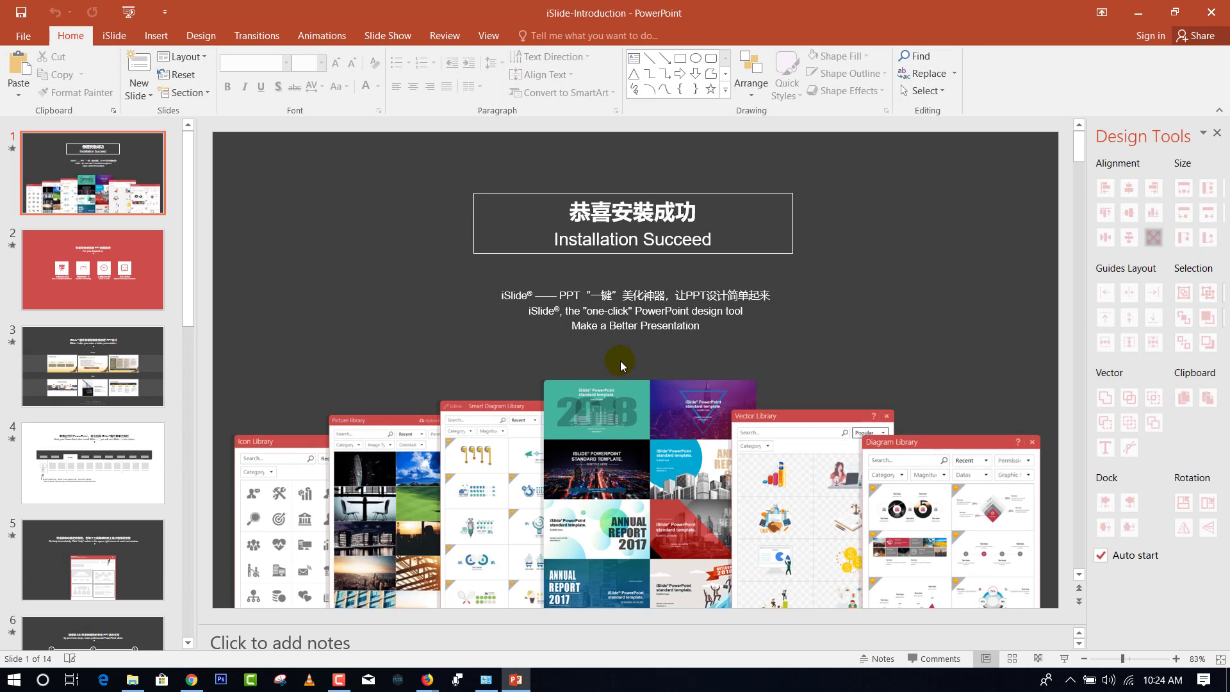
Show slide 2, the red 'Are you plagued by' slide, of the iSlide introduction deck
left_click(100, 288)
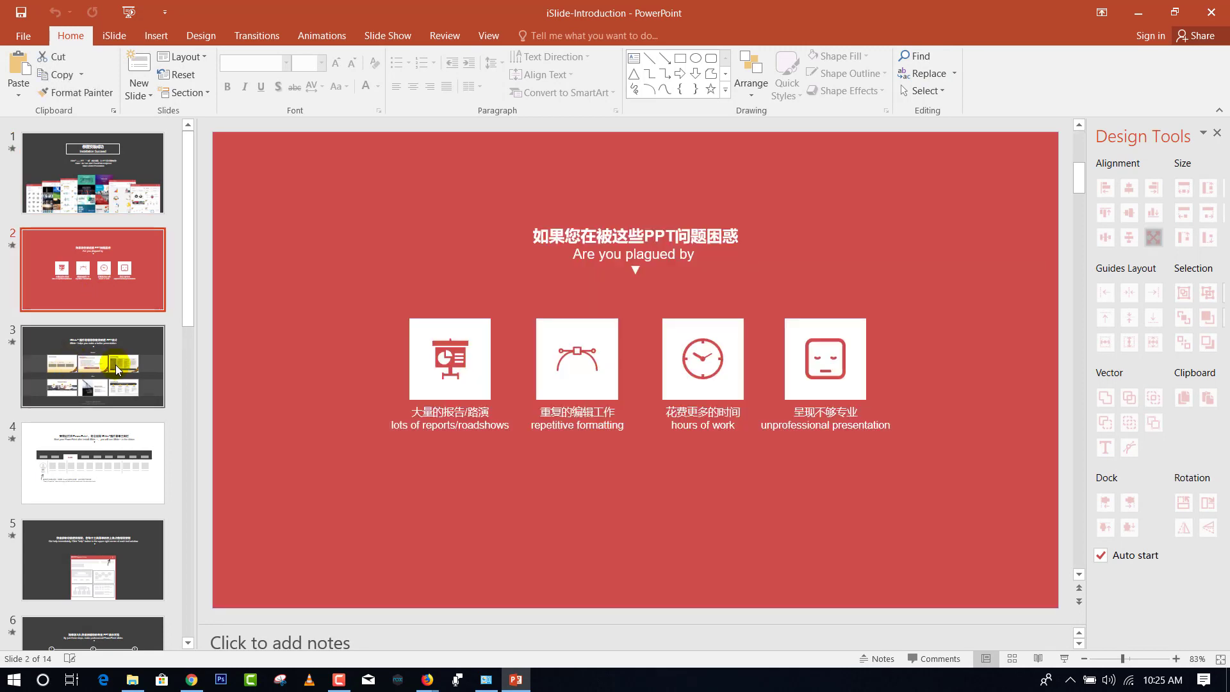